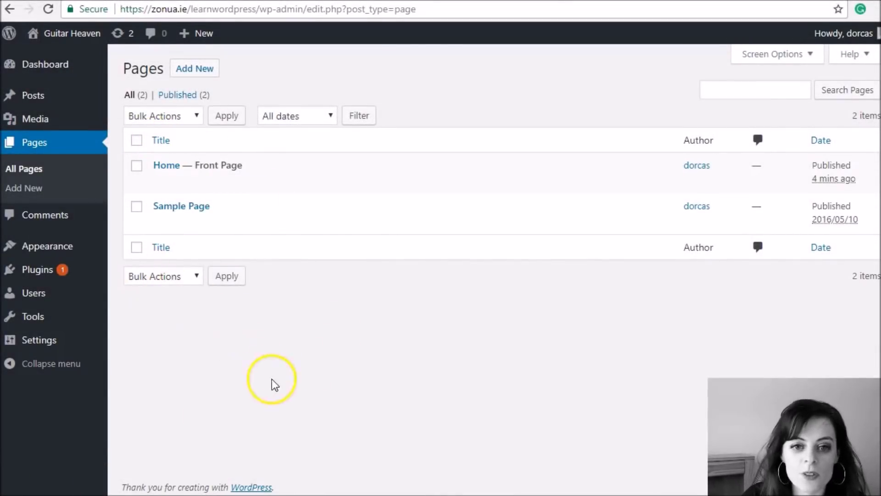
Create and publish a new page titled "About Us" with the body text "This is about us".
{"action": "mouse_move", "coordinate": [84, 246]}
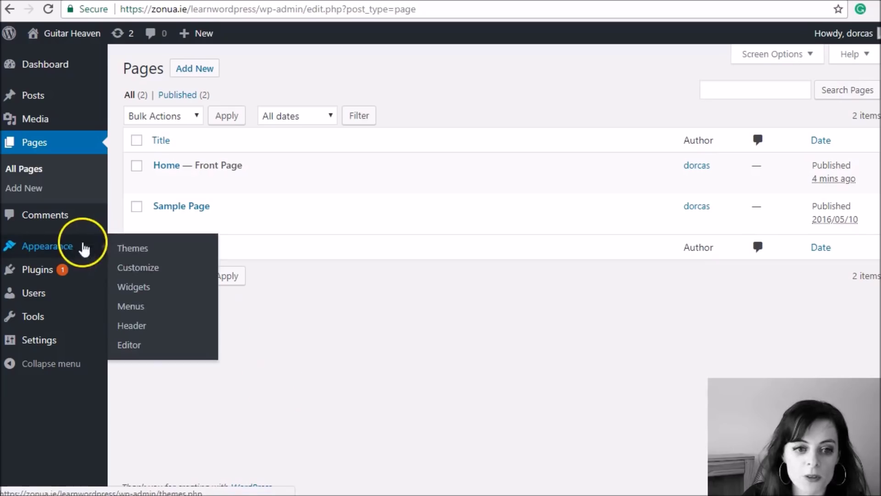
{"action": "left_click", "coordinate": [130, 305]}
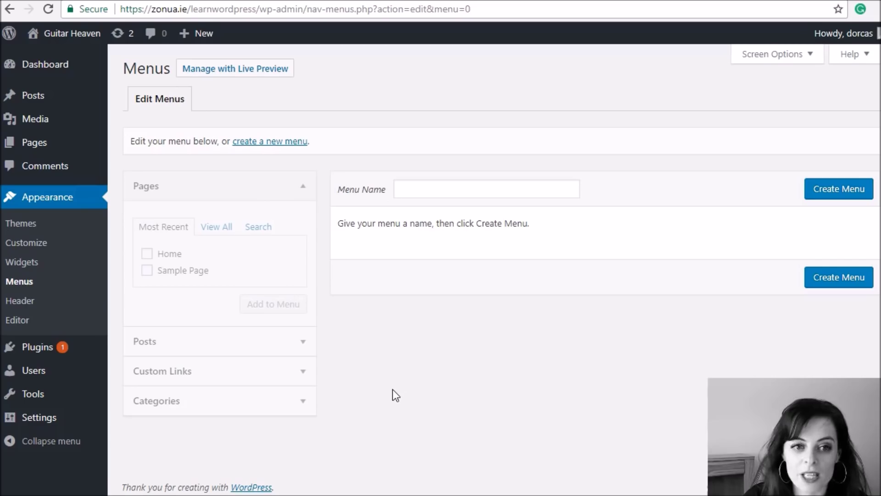
{"action": "left_click", "coordinate": [53, 151]}
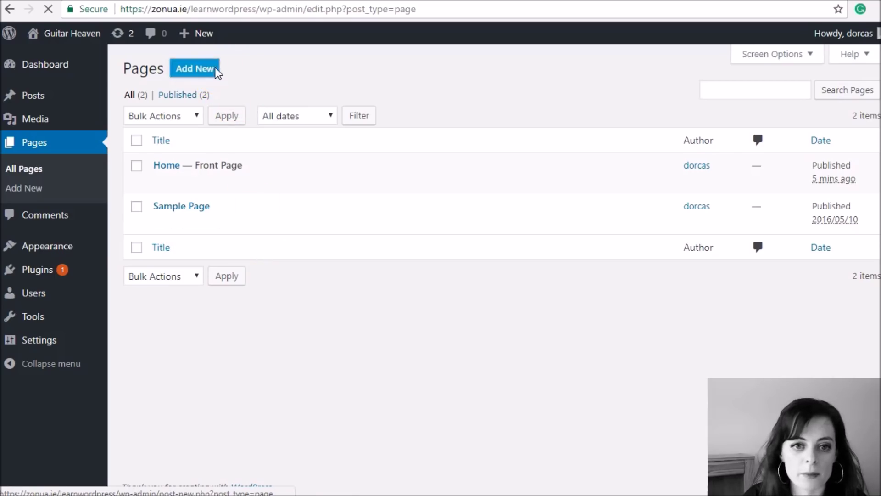
{"action": "left_click", "coordinate": [216, 72]}
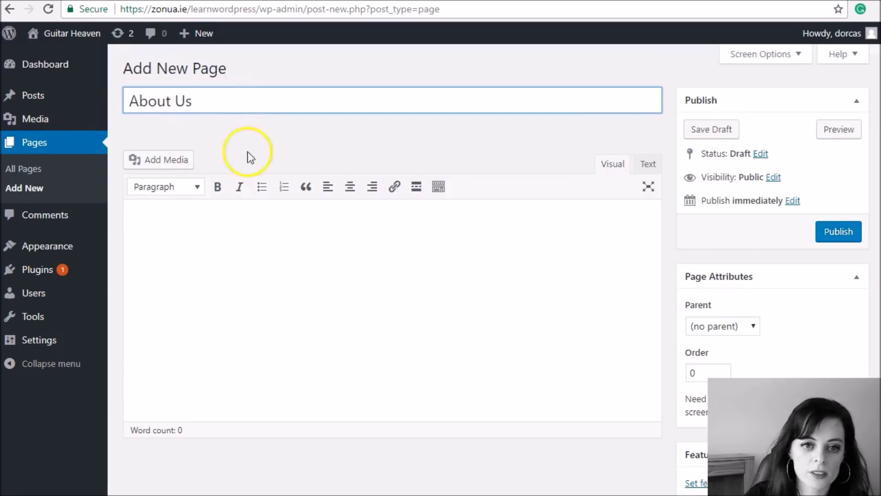
{"action": "left_click", "coordinate": [269, 256]}
{"action": "type", "text": "This is about us"}
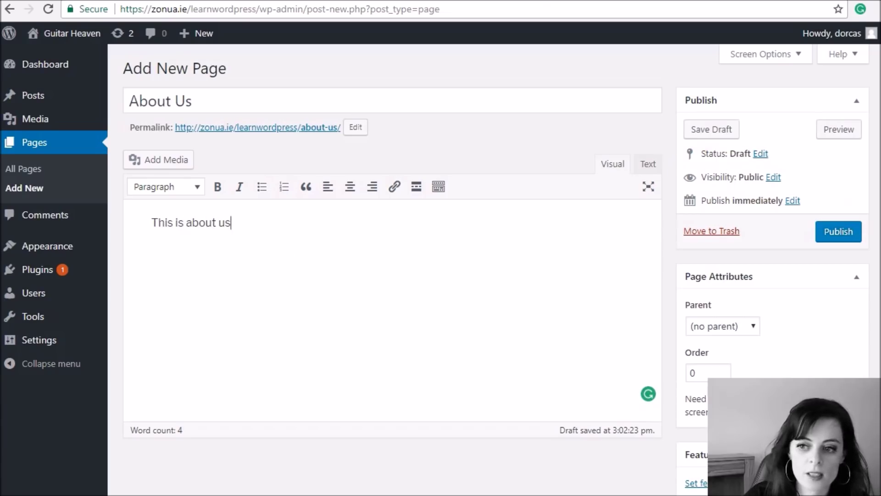
{"action": "left_click", "coordinate": [840, 230]}
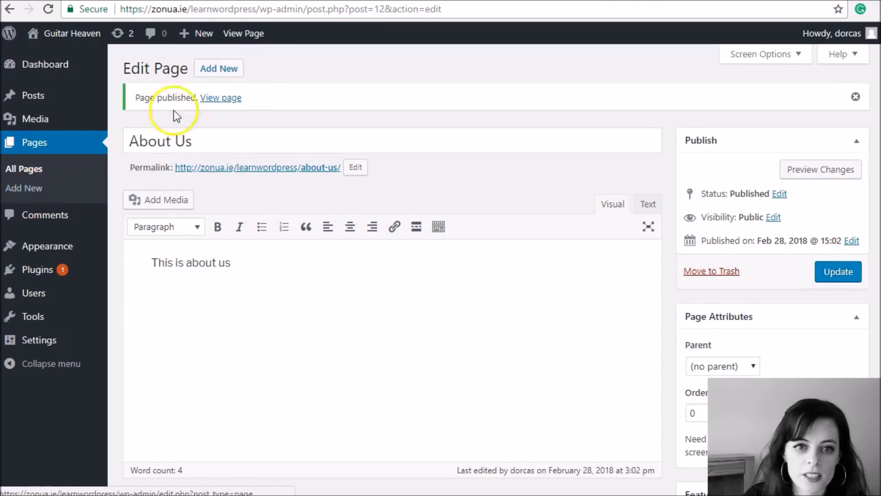
Create and publish a new page titled "Contact Us" with the body text "This is how to contact us!".
{"action": "left_click", "coordinate": [236, 70]}
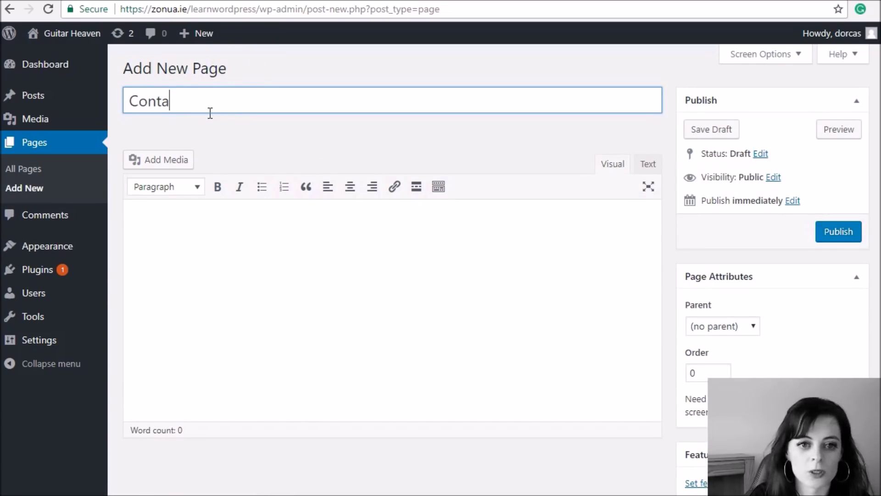
{"action": "type", "text": "Contact Us"}
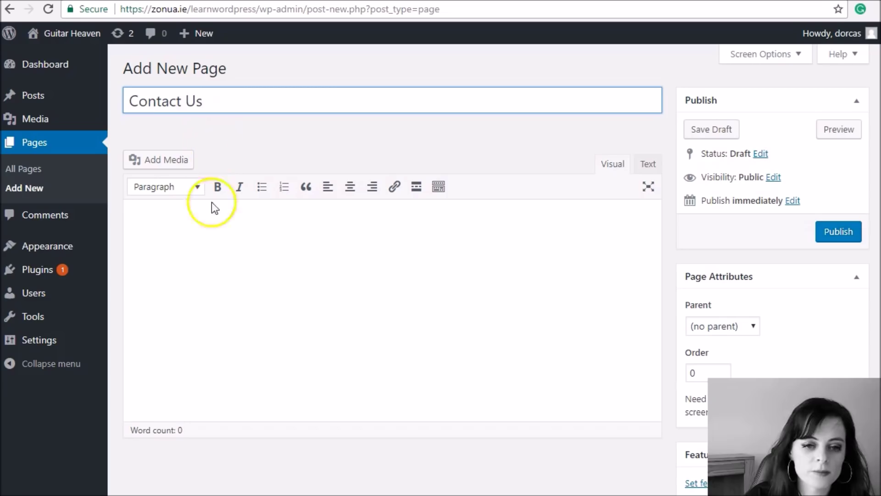
{"action": "left_click", "coordinate": [211, 256]}
{"action": "type", "text": "This is how to contact u"}
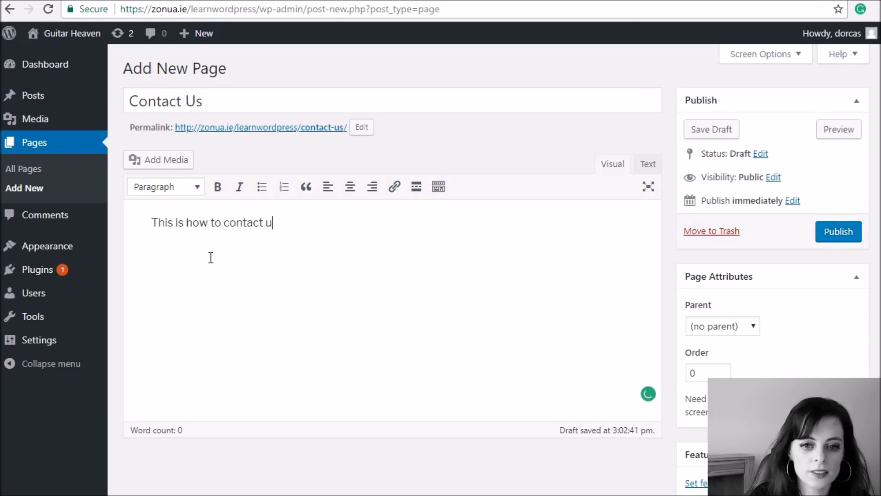
{"action": "type", "text": "s!"}
{"action": "left_click", "coordinate": [846, 234]}
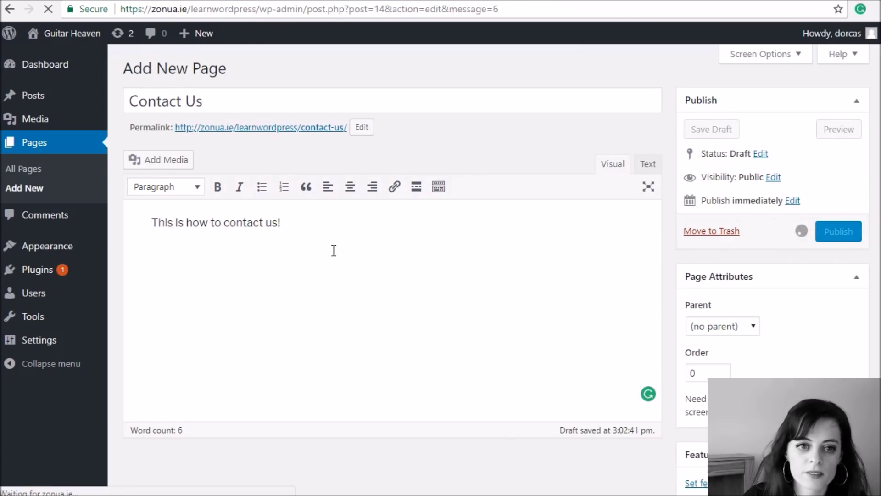
Create and publish a new page titled "Guitar Lessons" with a short body text starting "all about guitar".
{"action": "left_click", "coordinate": [228, 72]}
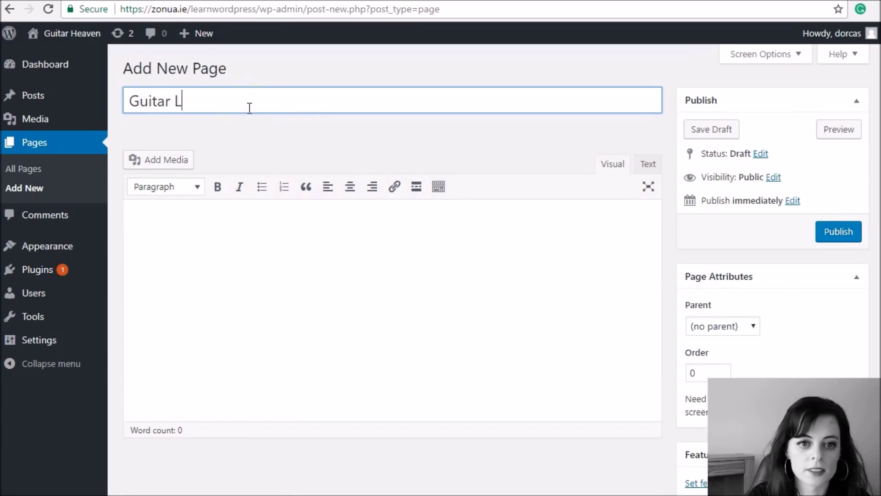
{"action": "left_click", "coordinate": [288, 246]}
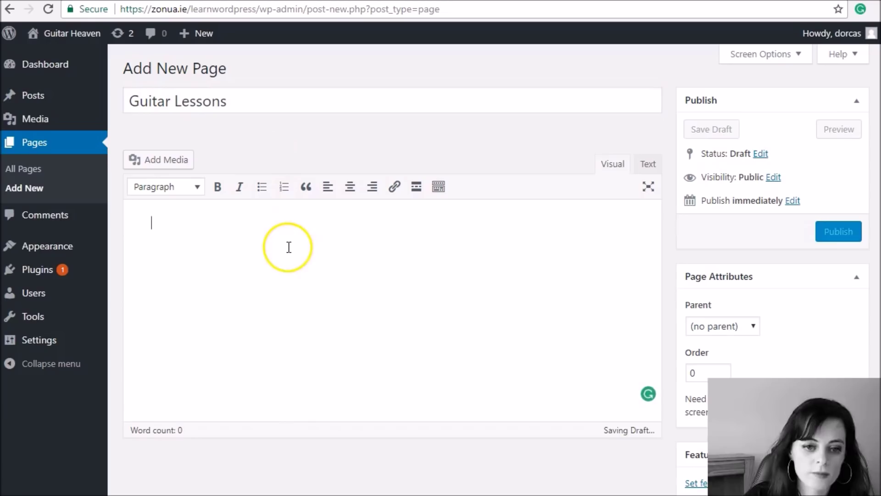
{"action": "type", "text": "all about guitart l"}
{"action": "key", "text": "BackSpace"}
{"action": "key", "text": "BackSpace"}
{"action": "key", "text": "BackSpace"}
{"action": "key", "text": "BackSpace"}
{"action": "type", "text": "le"}
{"action": "key", "text": "BackSpace"}
{"action": "key", "text": "BackSpace"}
{"action": "key", "text": "BackSpace"}
{"action": "key", "text": "BackSpace"}
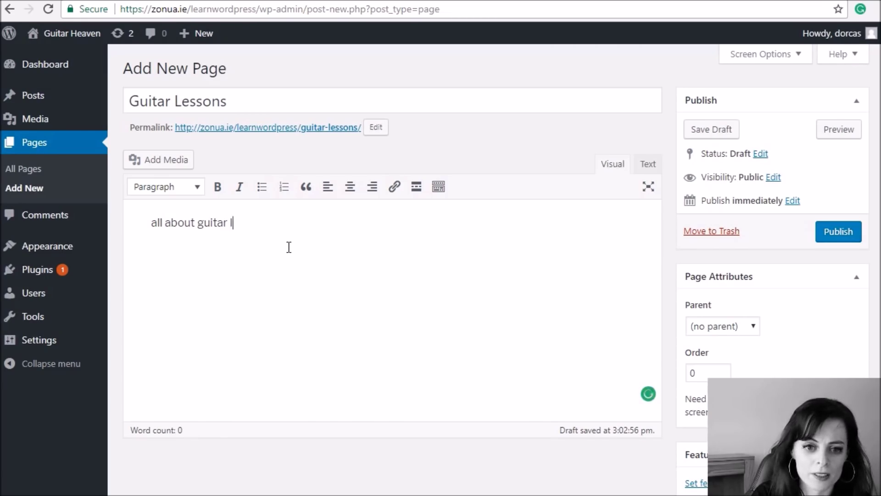
{"action": "type", "text": "!"}
{"action": "left_click", "coordinate": [838, 232]}
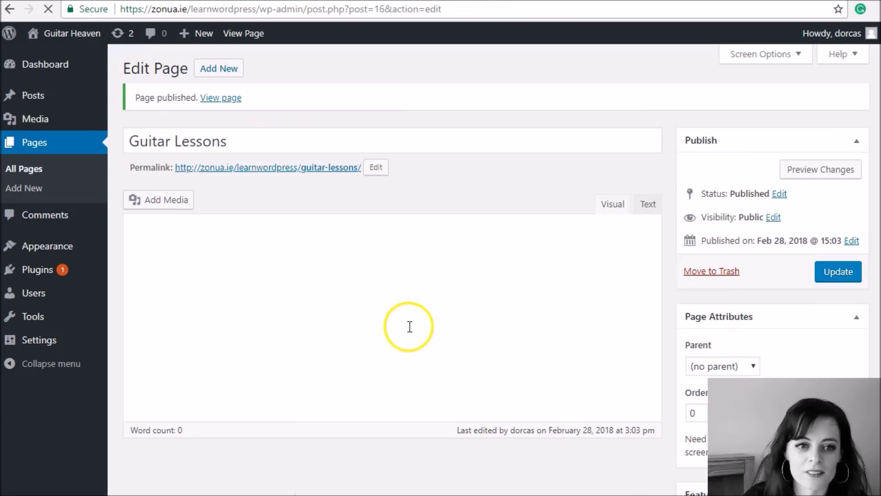
Check the list of all pages and create a new navigation menu named "Main Navigation".
{"action": "left_click", "coordinate": [39, 170]}
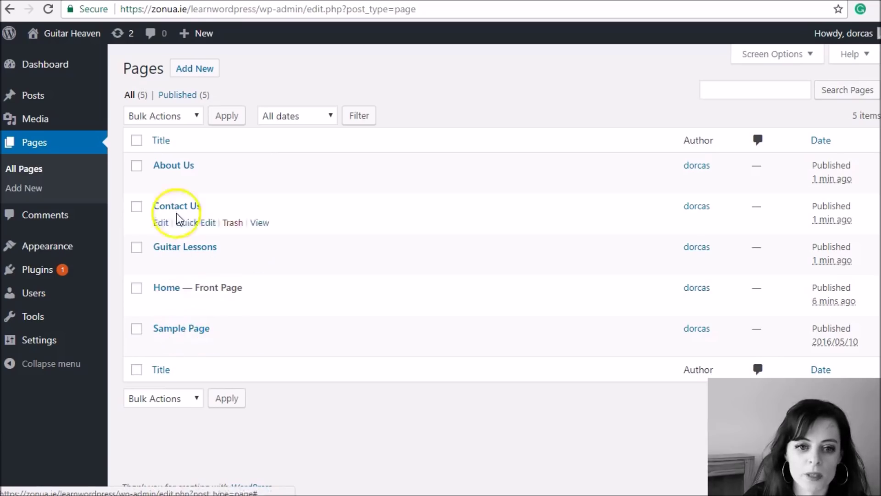
{"action": "mouse_move", "coordinate": [69, 251]}
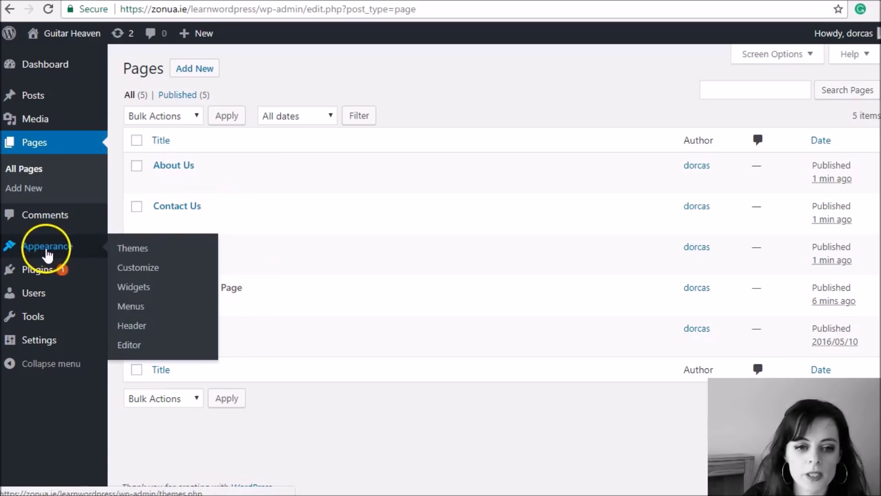
{"action": "left_click", "coordinate": [140, 312]}
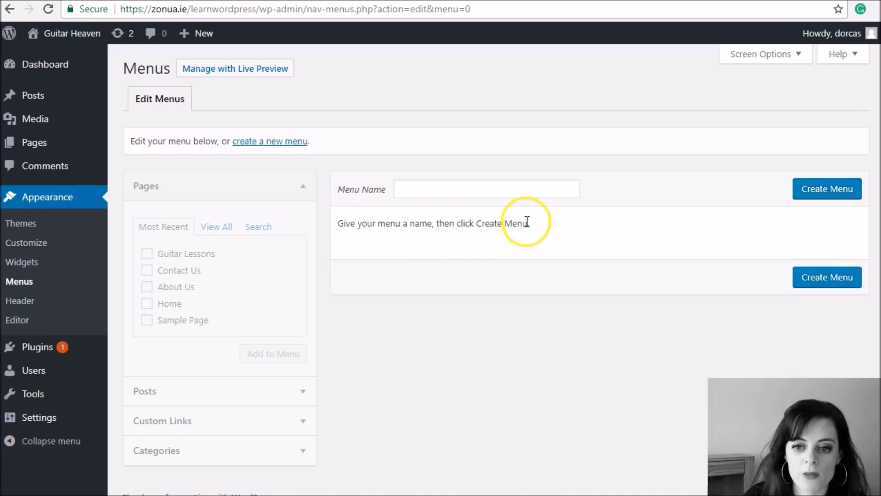
{"action": "left_click", "coordinate": [465, 192]}
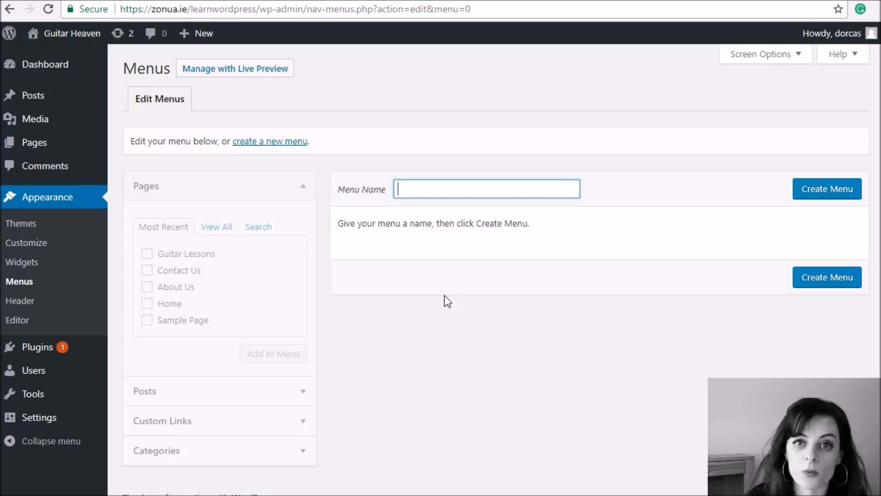
{"action": "type", "text": "M"}
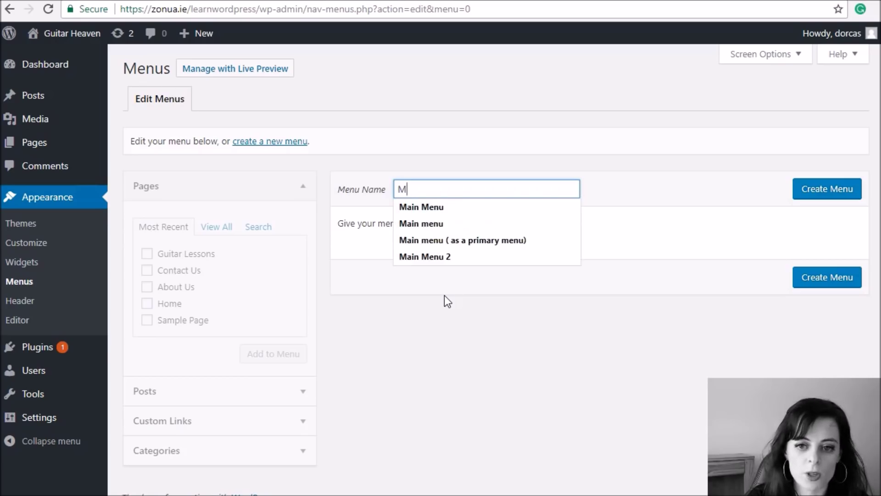
{"action": "type", "text": "ain Navigation"}
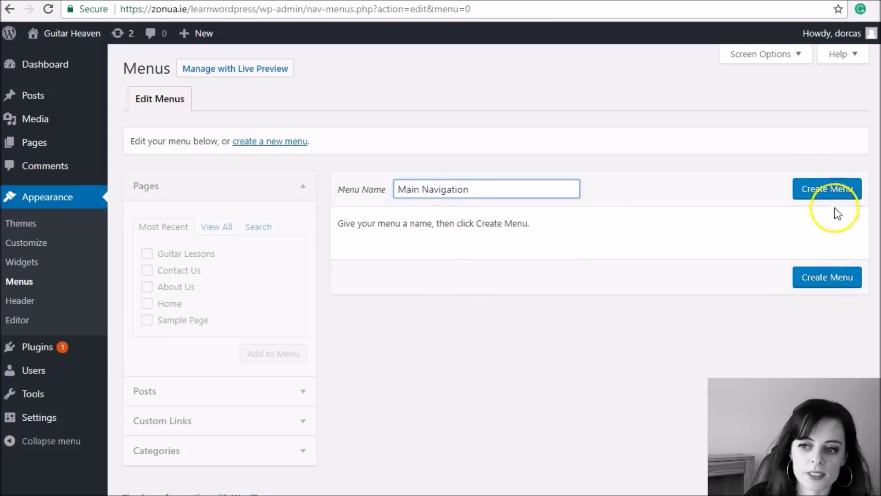
{"action": "left_click", "coordinate": [827, 189]}
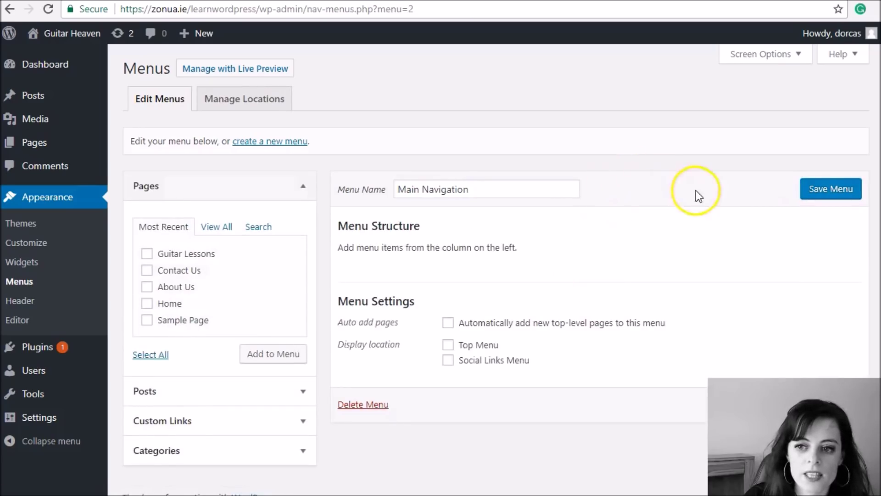
{"action": "left_click", "coordinate": [146, 256]}
{"action": "left_click", "coordinate": [147, 272]}
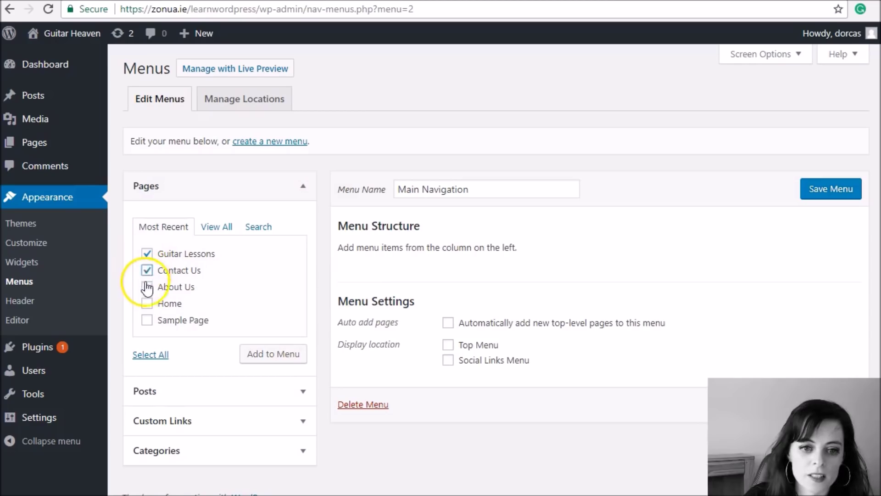
{"action": "left_click", "coordinate": [148, 288]}
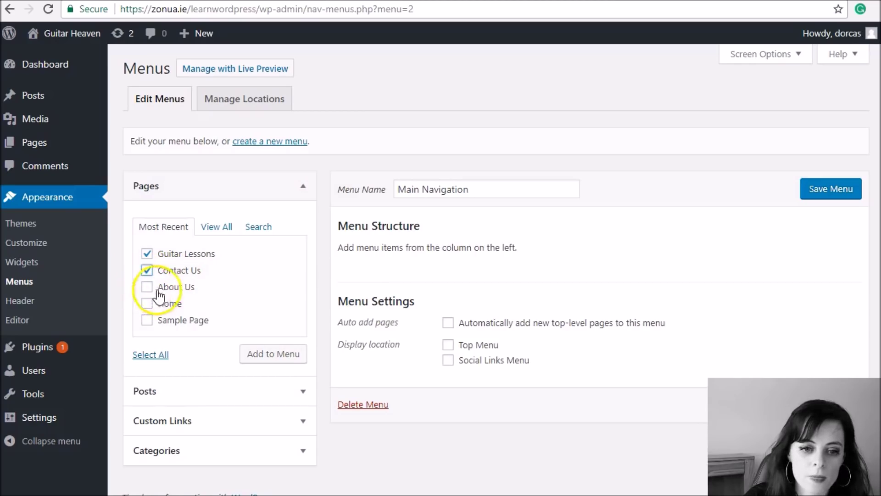
{"action": "left_click", "coordinate": [147, 253]}
{"action": "left_click", "coordinate": [148, 287]}
{"action": "left_click", "coordinate": [147, 270]}
Add the Home page to the menu first, followed by the About Us, Contact Us and Guitar Lessons pages together.
{"action": "left_click", "coordinate": [147, 303]}
{"action": "left_click", "coordinate": [259, 353]}
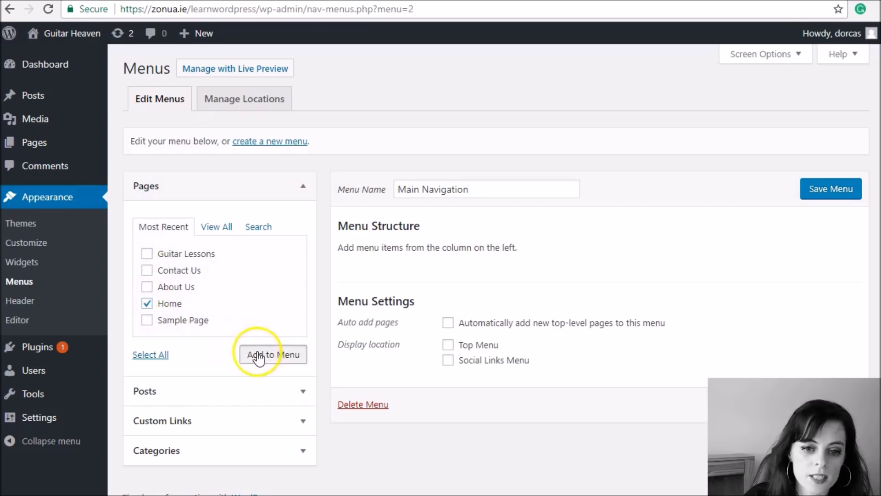
{"action": "left_click", "coordinate": [147, 287]}
{"action": "left_click", "coordinate": [147, 270]}
{"action": "left_click", "coordinate": [147, 253]}
{"action": "left_click", "coordinate": [255, 355]}
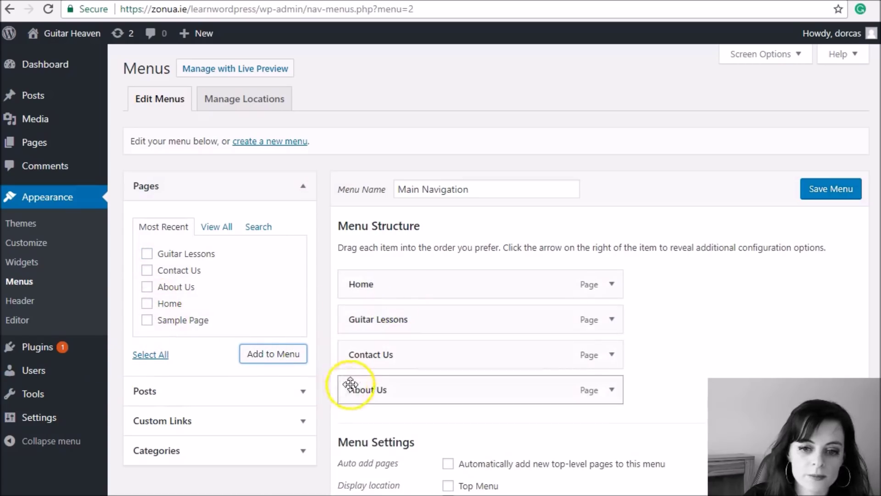
Reorder the menu items to Home, About Us, Guitar Lessons, Contact Us.
{"action": "scroll", "coordinate": [398, 335], "scroll_direction": "down", "scroll_amount": 2}
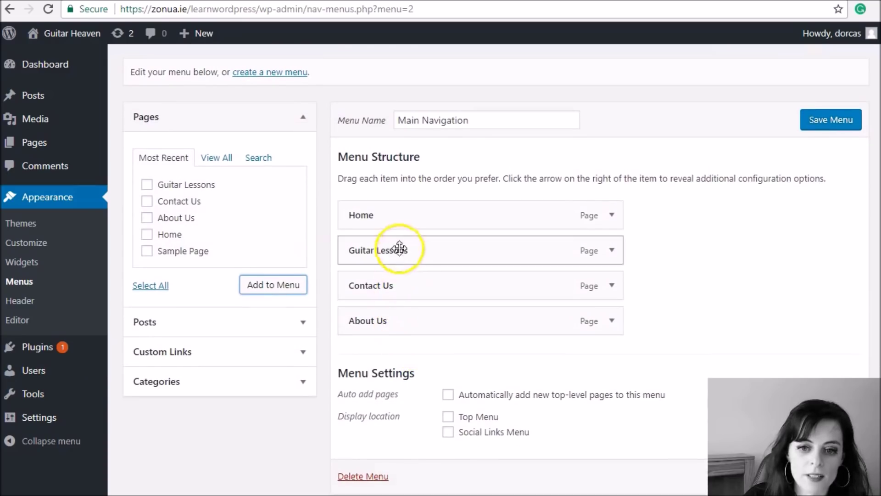
{"action": "mouse_move", "coordinate": [396, 221]}
{"action": "left_mouse_down"}
{"action": "mouse_move", "coordinate": [398, 208]}
{"action": "mouse_move", "coordinate": [393, 216]}
{"action": "left_mouse_up"}
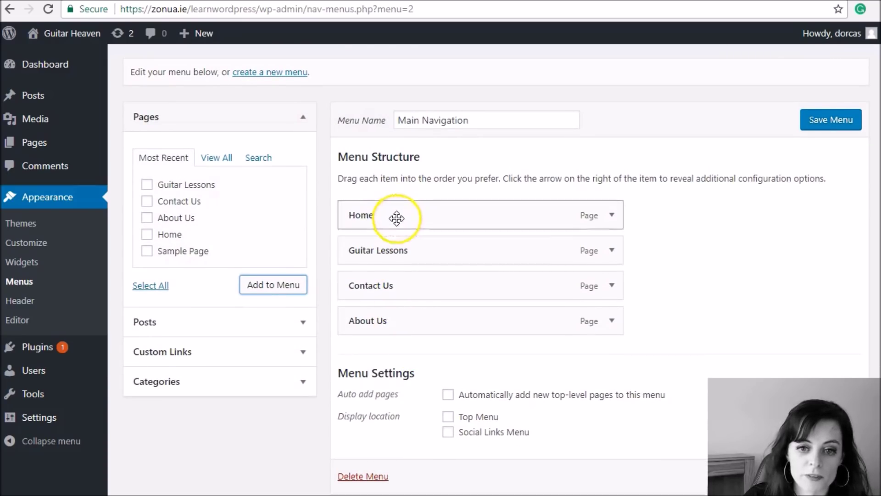
{"action": "left_click_drag", "start_coordinate": [392, 286], "coordinate": [387, 325]}
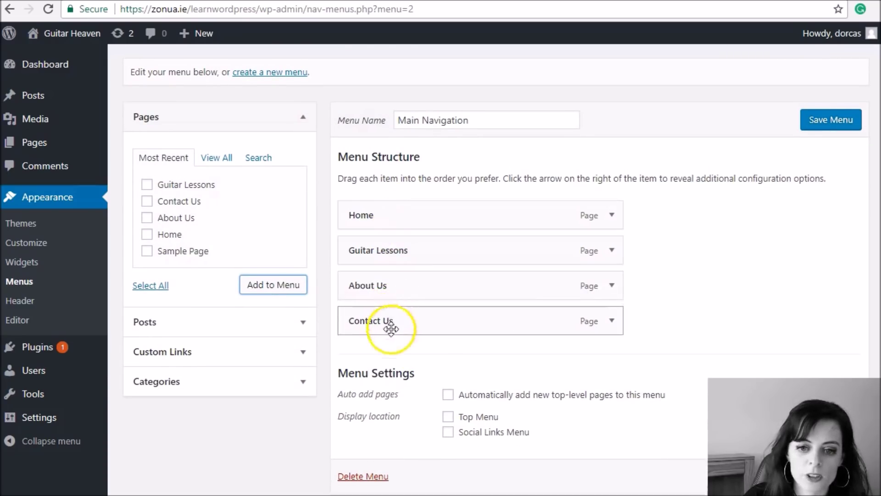
{"action": "left_click_drag", "start_coordinate": [380, 287], "coordinate": [382, 249]}
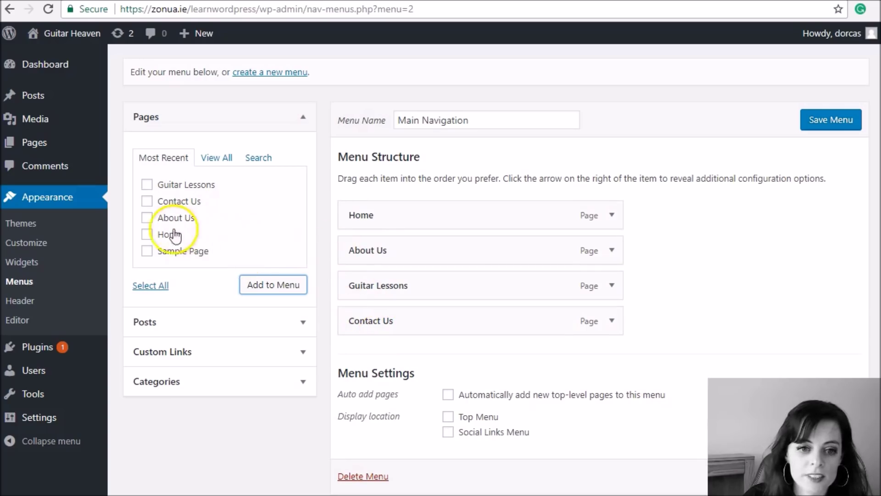
Add a second Home item to the menu and remove that duplicate.
{"action": "left_click", "coordinate": [155, 237]}
{"action": "left_click", "coordinate": [279, 287]}
{"action": "scroll", "coordinate": [682, 270], "scroll_direction": "down", "scroll_amount": 2}
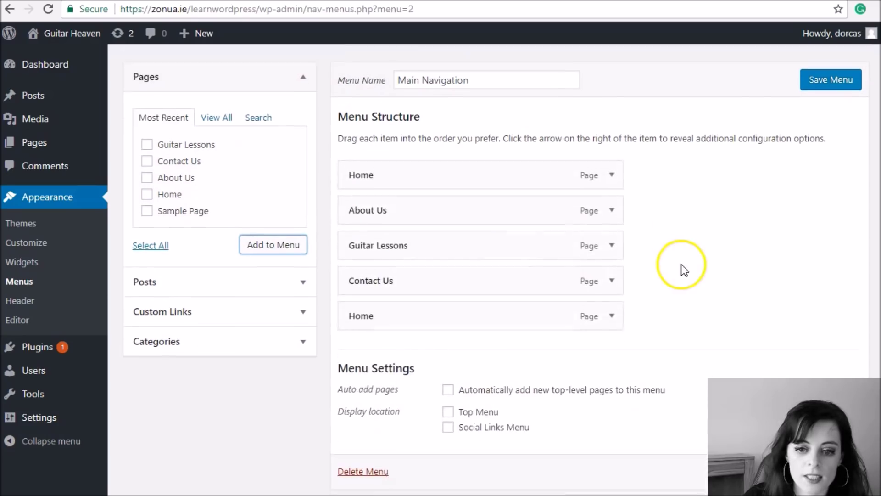
{"action": "left_click", "coordinate": [613, 287]}
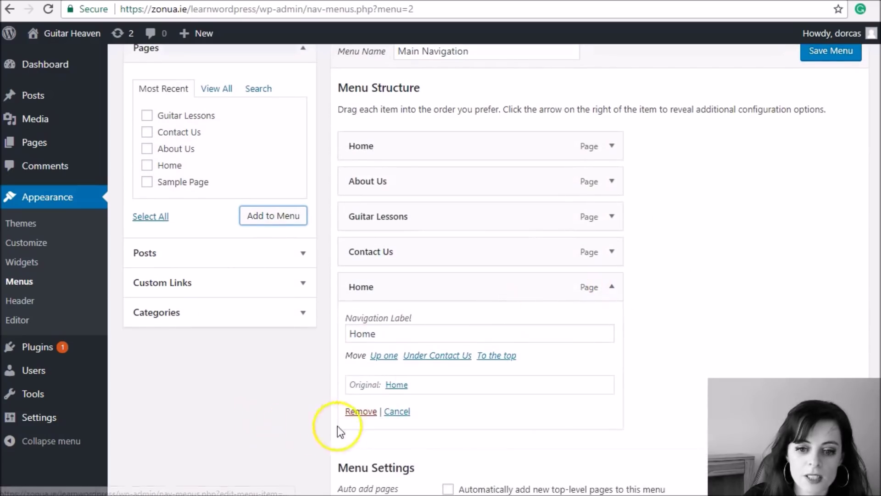
{"action": "left_click", "coordinate": [360, 411]}
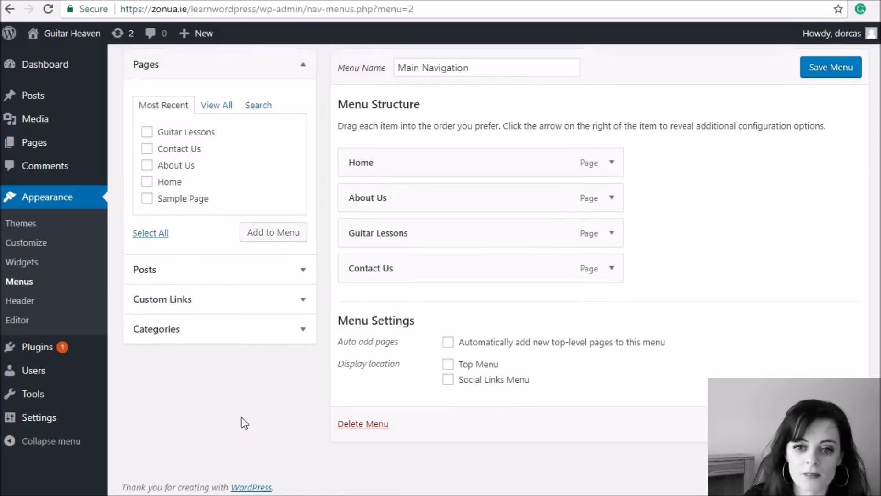
Save the Main Navigation menu with its four page items.
{"action": "scroll", "coordinate": [789, 232], "scroll_direction": "up", "scroll_amount": 2}
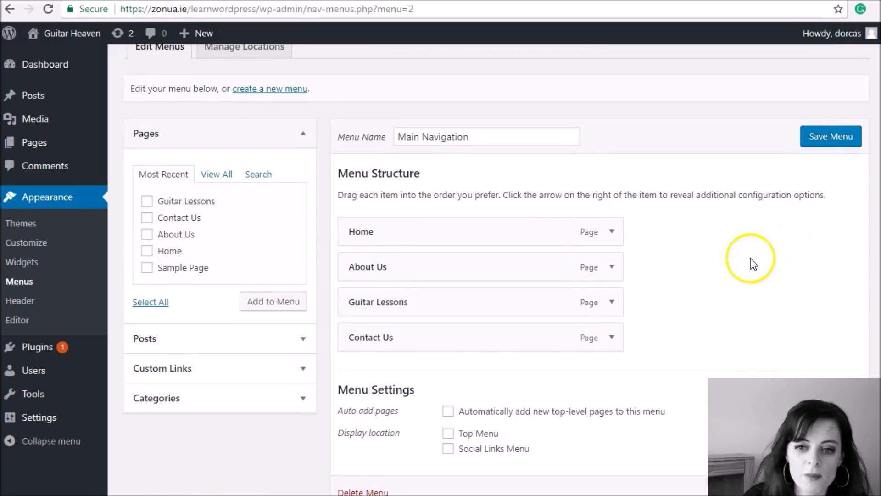
{"action": "left_click", "coordinate": [826, 136]}
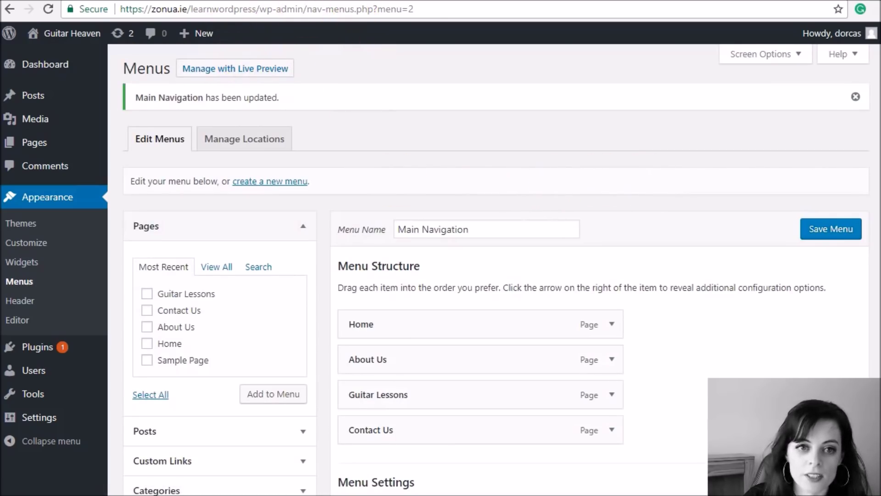
Open the live Guitar Heaven site in a new browser tab and check its homepage for the menu.
{"action": "mouse_move", "coordinate": [41, 35]}
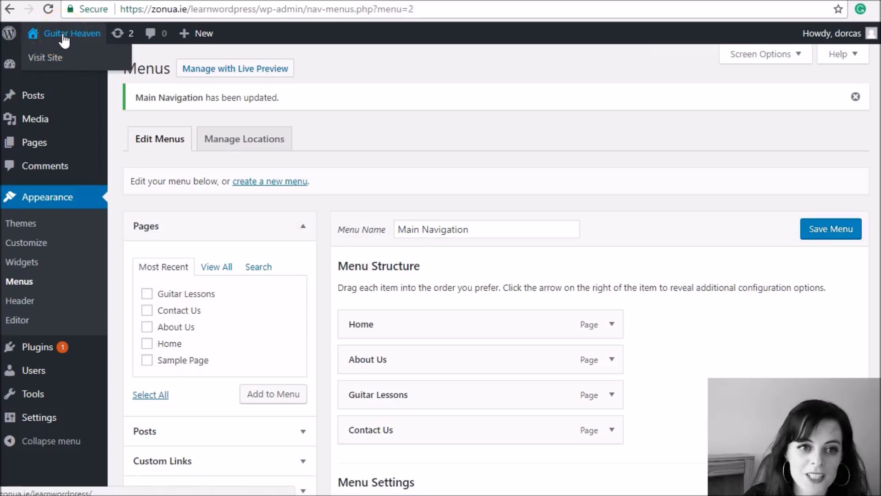
{"action": "right_click", "coordinate": [65, 62]}
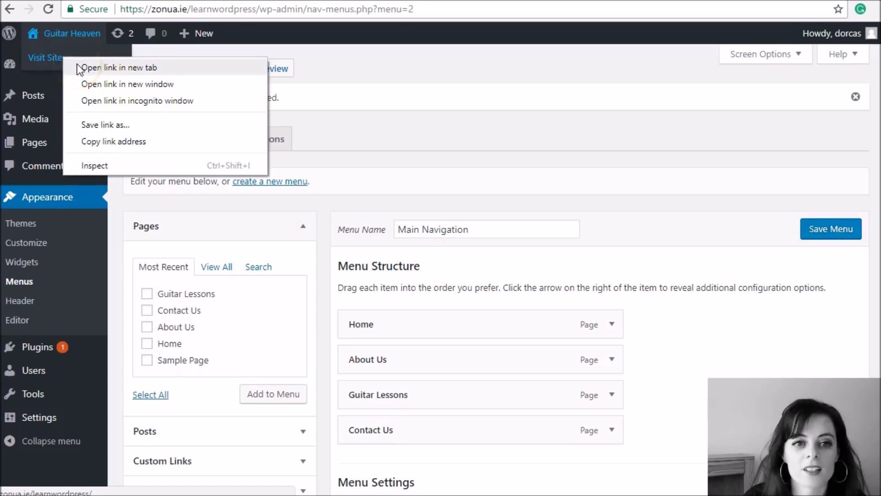
{"action": "left_click", "coordinate": [78, 69]}
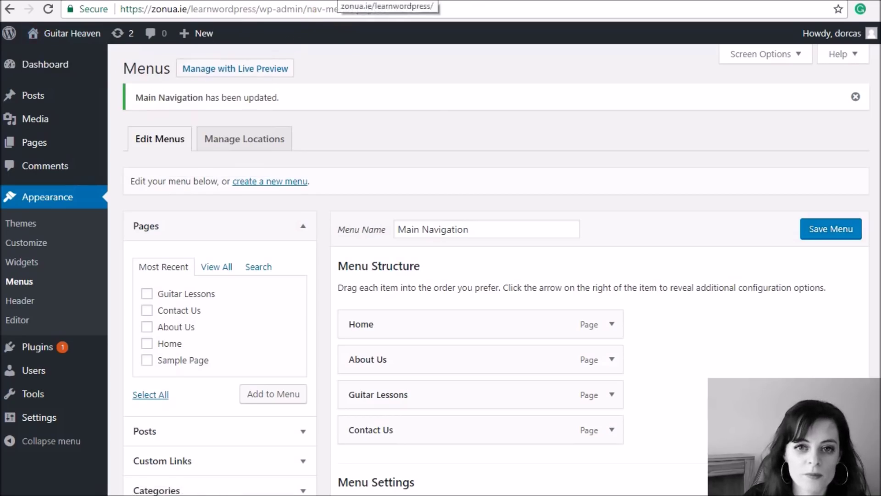
{"action": "left_click", "coordinate": [363, 1]}
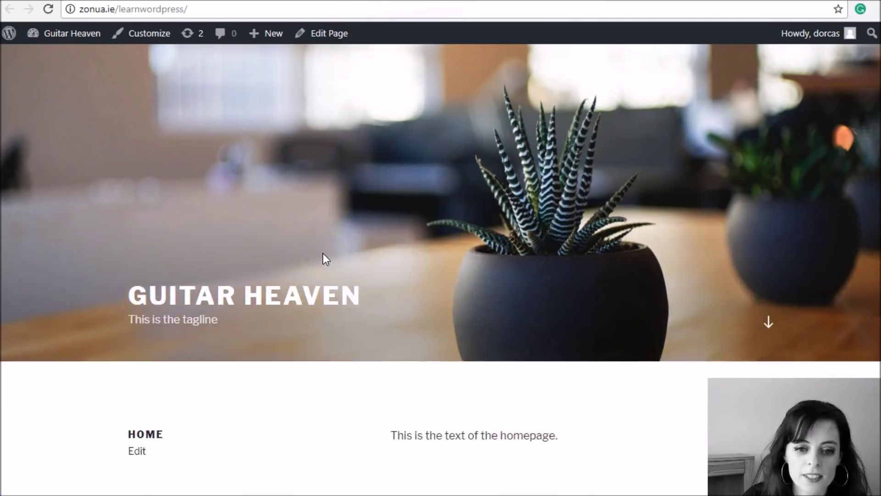
{"action": "scroll", "coordinate": [323, 253], "scroll_direction": "down", "scroll_amount": 3}
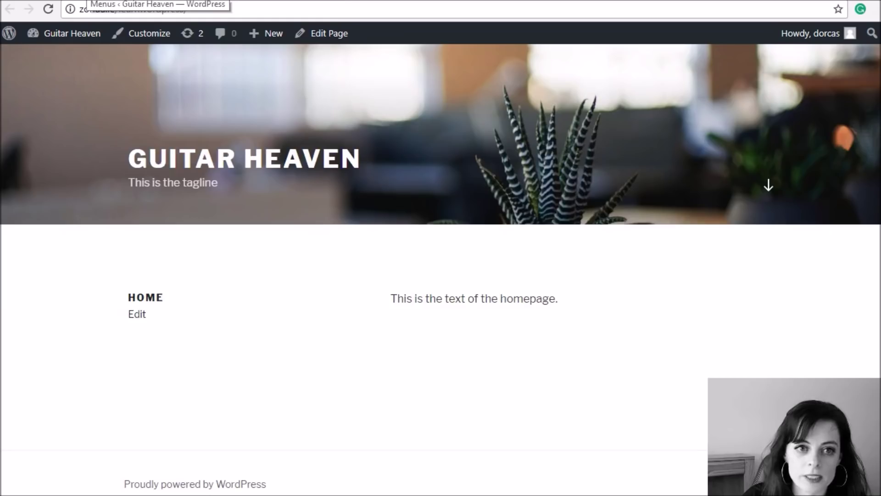
Back in the menu editor, assign Main Navigation to the Top Menu display location and save the menu.
{"action": "left_click", "coordinate": [92, 1]}
{"action": "scroll", "coordinate": [456, 234], "scroll_direction": "down", "scroll_amount": 3}
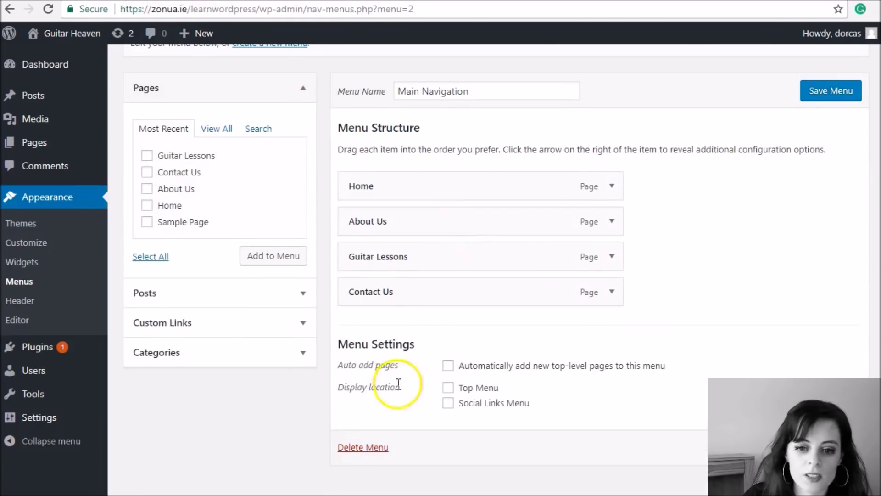
{"action": "left_click_drag", "start_coordinate": [340, 388], "coordinate": [420, 386]}
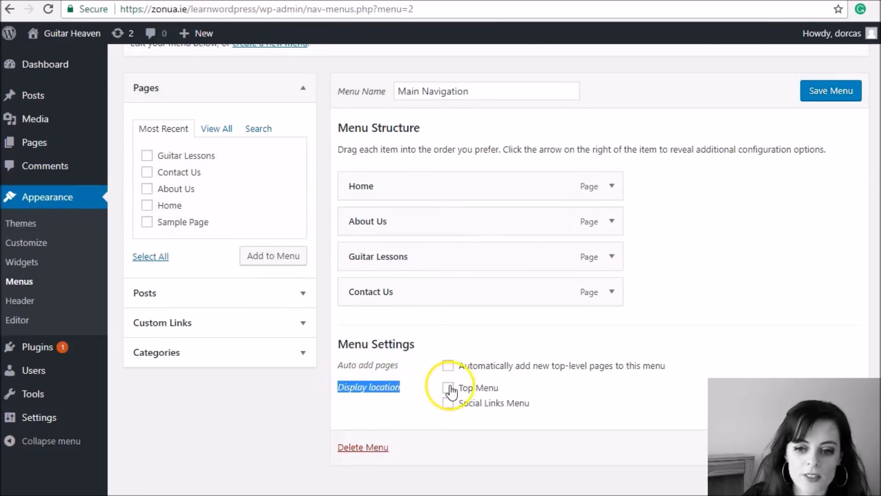
{"action": "left_click", "coordinate": [429, 411]}
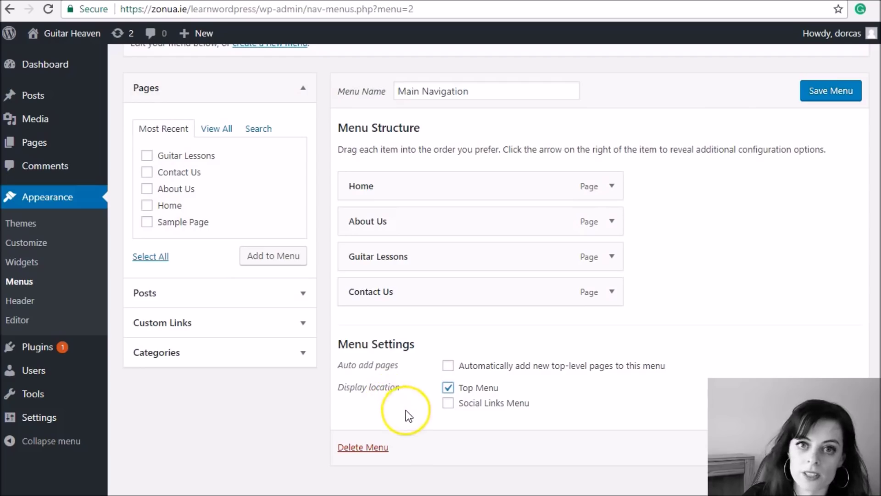
{"action": "left_click", "coordinate": [833, 92]}
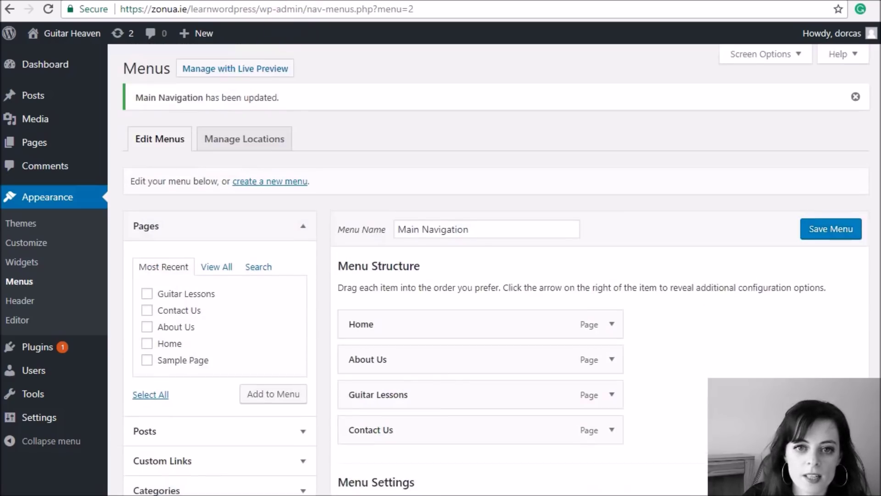
Reload the live homepage to check the navigation menu, and return to the menu editor.
{"action": "key", "text": "ctrl+Tab"}
{"action": "left_click", "coordinate": [48, 9]}
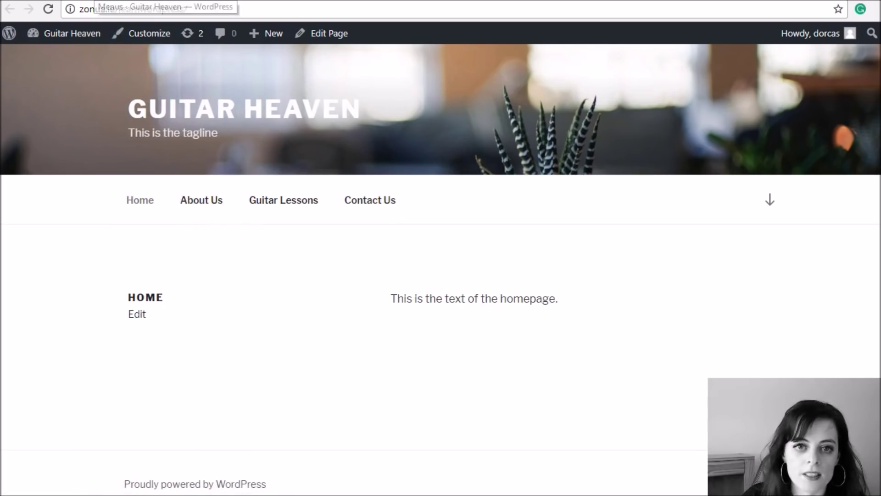
{"action": "left_click", "coordinate": [99, 0]}
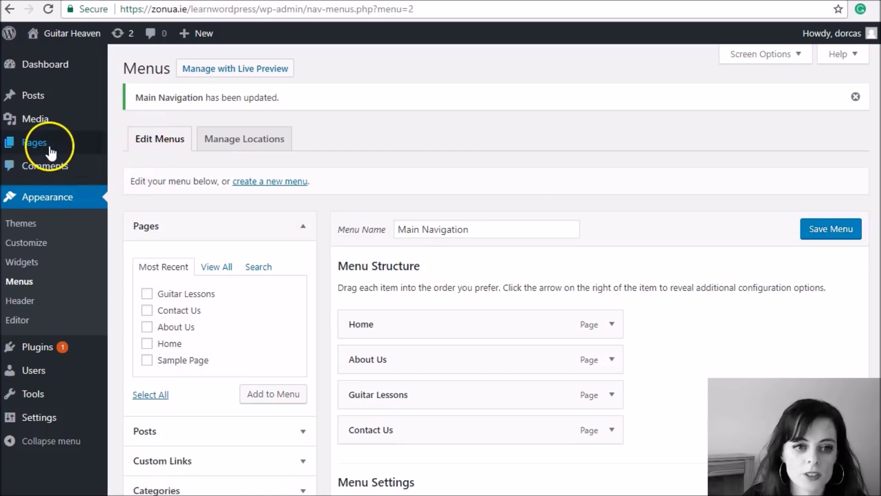
Create and publish a page titled "Acoustic Guitar Lessons" with the same text as its body.
{"action": "left_click", "coordinate": [135, 164]}
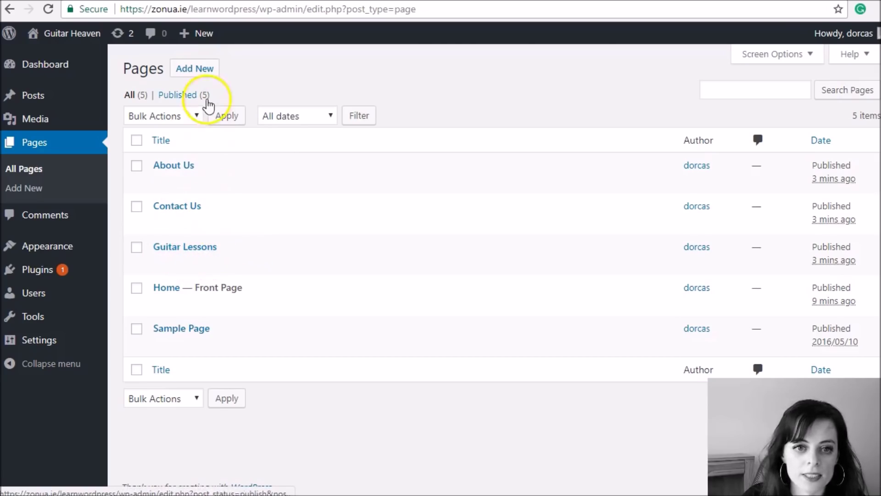
{"action": "left_click", "coordinate": [205, 75]}
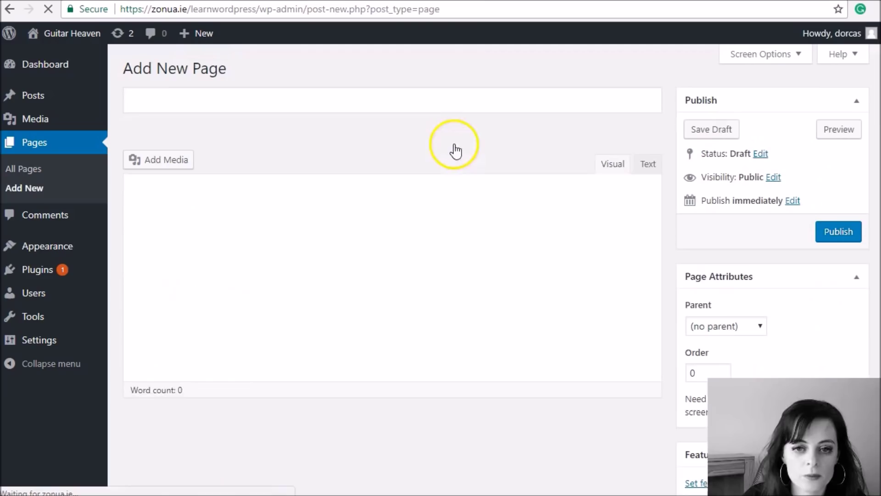
{"action": "type", "text": "Acoustic Guitar Lessons"}
{"action": "left_click", "coordinate": [310, 285]}
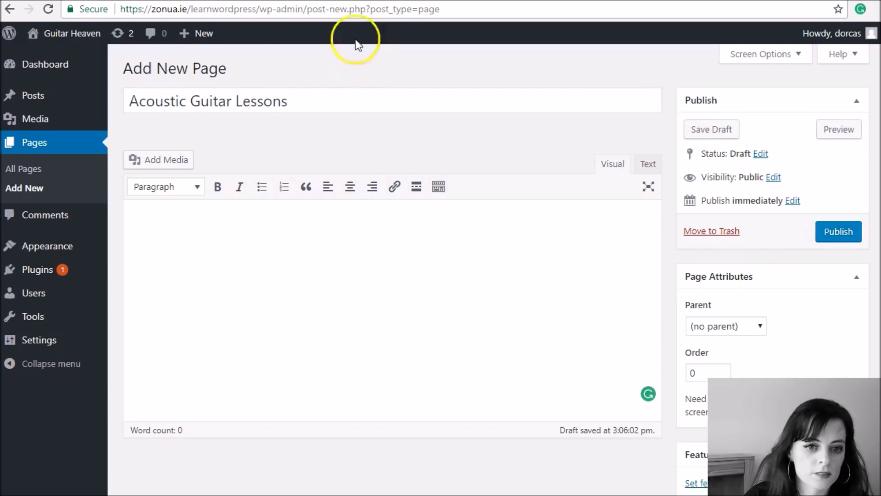
{"action": "left_click_drag", "start_coordinate": [338, 102], "coordinate": [109, 183]}
{"action": "key", "text": "ctrl+c"}
{"action": "left_click", "coordinate": [243, 242]}
{"action": "key", "text": "ctrl+v"}
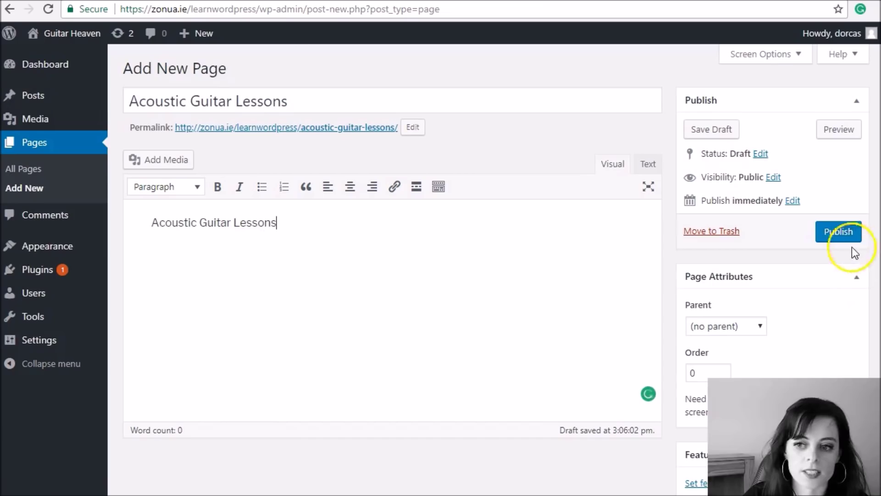
{"action": "left_click", "coordinate": [845, 235]}
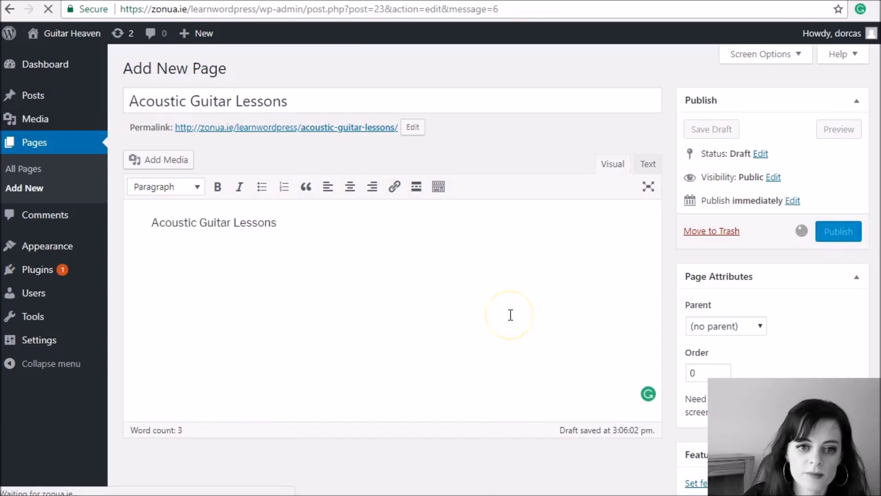
Create and publish a page titled "Electric Guitar Lessons" with the same text as its body.
{"action": "left_click", "coordinate": [216, 68]}
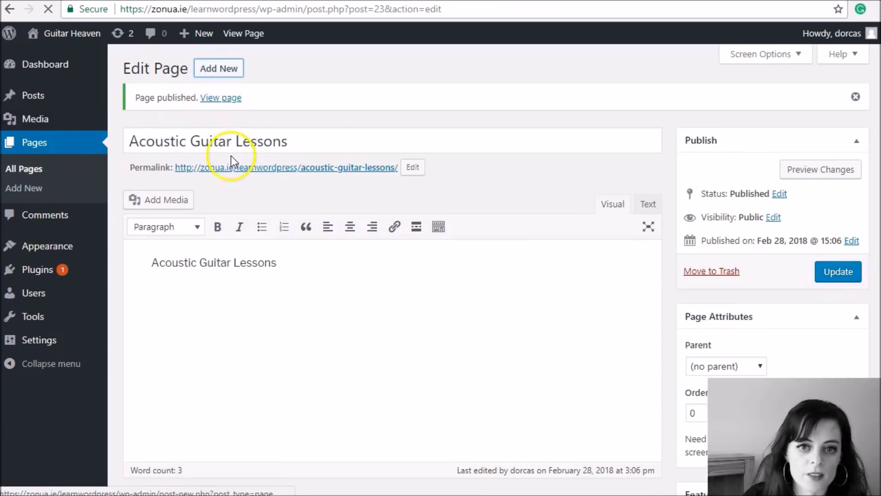
{"action": "type", "text": "Electric Guitar Lessons"}
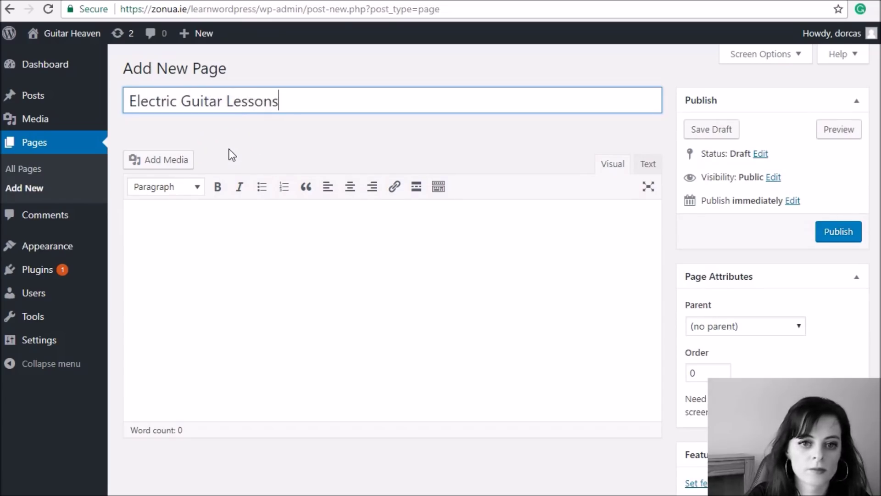
{"action": "key", "text": "ctrl+a"}
{"action": "key", "text": "ctrl+c"}
{"action": "left_click", "coordinate": [271, 228]}
{"action": "key", "text": "ctrl+v"}
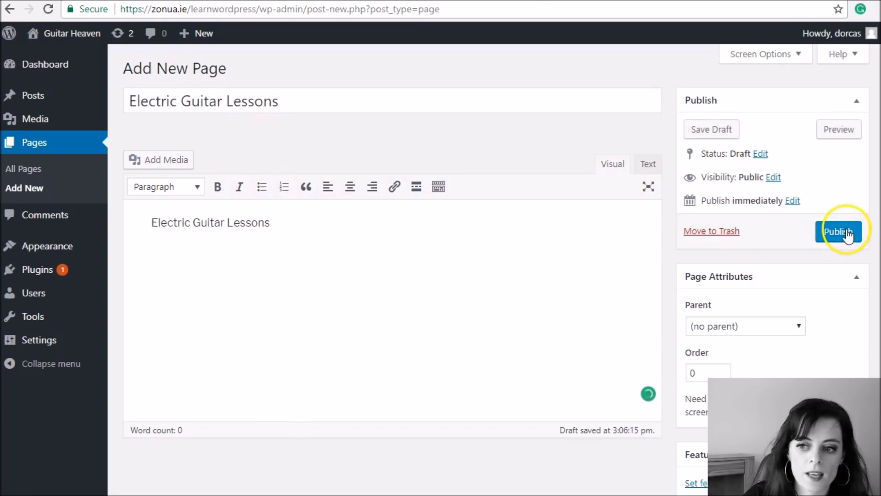
{"action": "left_click", "coordinate": [848, 235]}
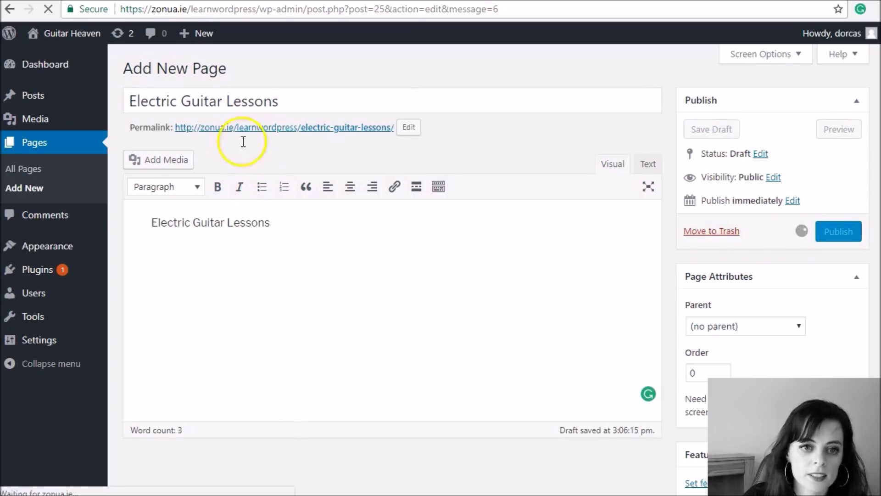
Create and publish a page titled "Spanish Guitar Lessons" with the same text as its body.
{"action": "left_click", "coordinate": [219, 68]}
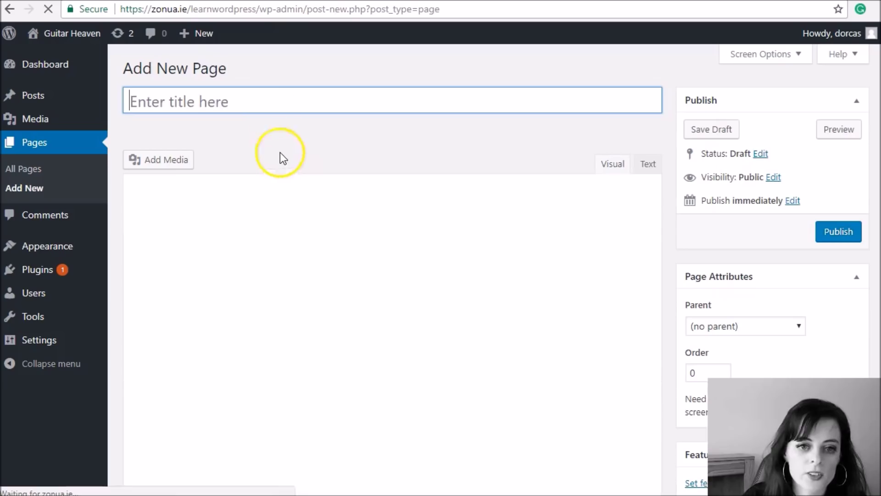
{"action": "type", "text": "Spanish Guitar Less"}
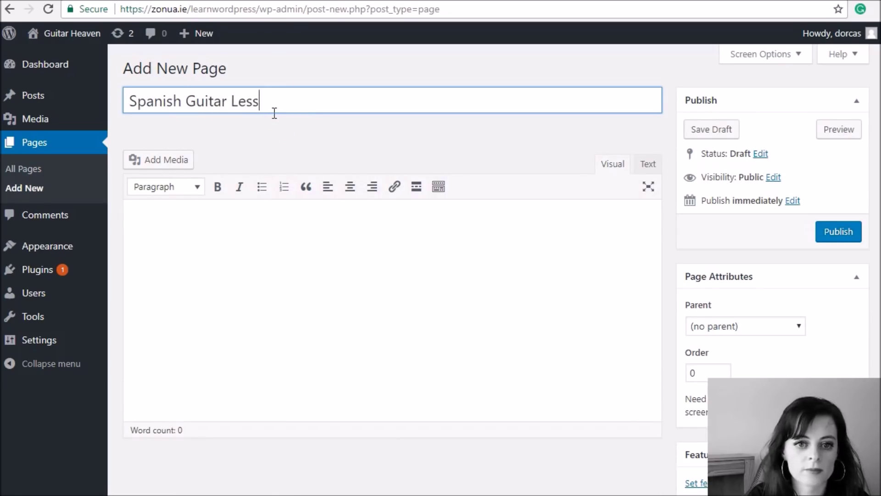
{"action": "type", "text": "ons"}
{"action": "key", "text": "ctrl+a"}
{"action": "key", "text": "ctrl+v"}
{"action": "key", "text": "ctrl+z"}
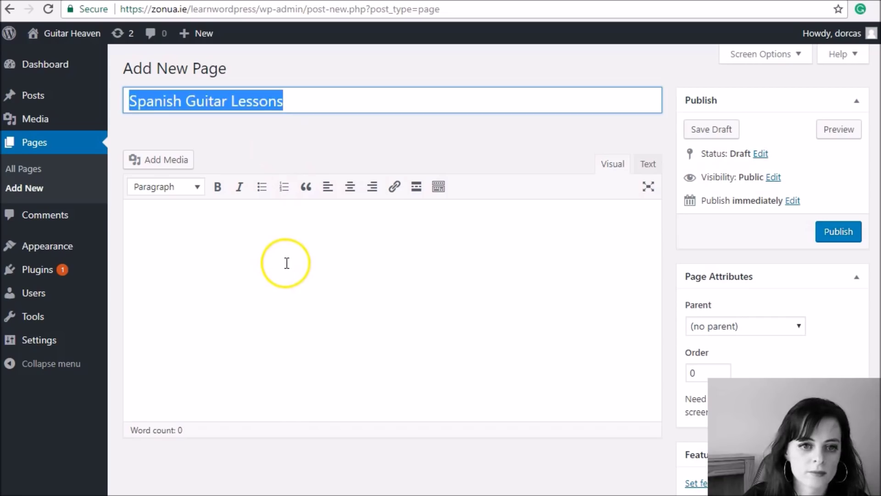
{"action": "key", "text": "ctrl+c"}
{"action": "left_click", "coordinate": [282, 279]}
{"action": "key", "text": "ctrl+v"}
{"action": "left_click", "coordinate": [824, 231]}
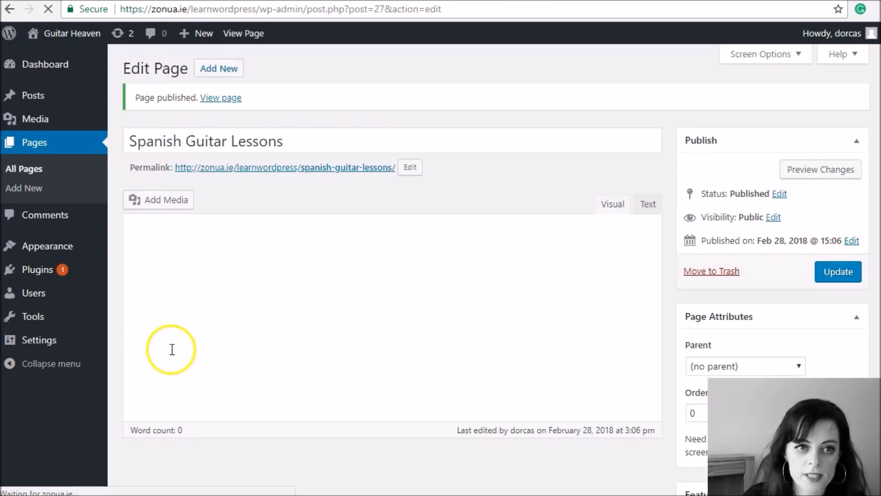
Add the Spanish, Electric and Acoustic Guitar Lessons pages to the Main Navigation menu.
{"action": "mouse_move", "coordinate": [68, 252]}
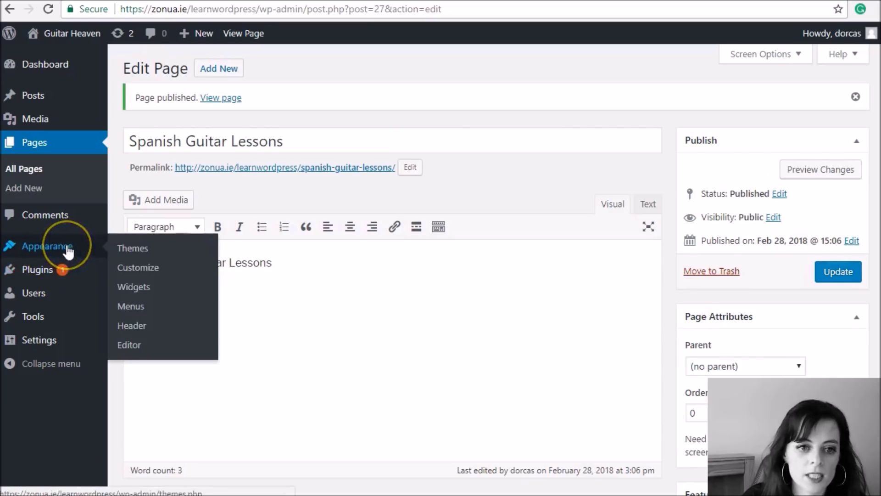
{"action": "left_click", "coordinate": [136, 310]}
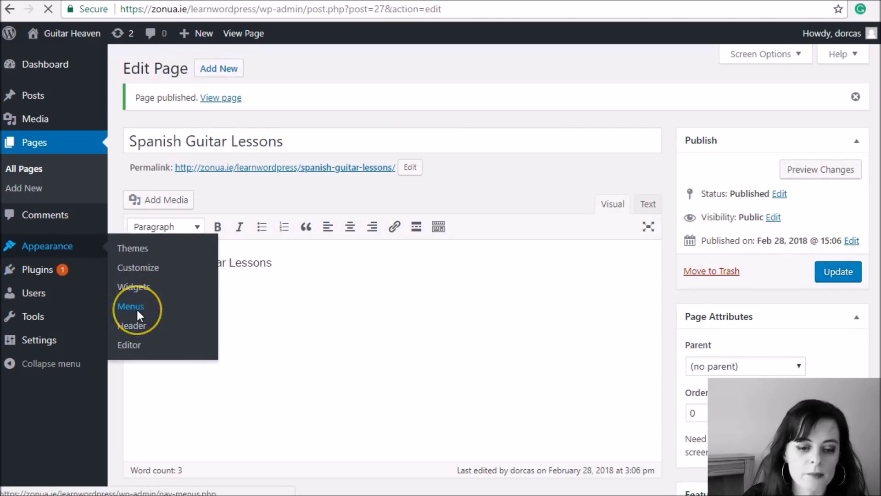
{"action": "left_click", "coordinate": [147, 253]}
{"action": "left_click", "coordinate": [147, 270]}
{"action": "left_click", "coordinate": [147, 287]}
{"action": "left_click", "coordinate": [266, 390]}
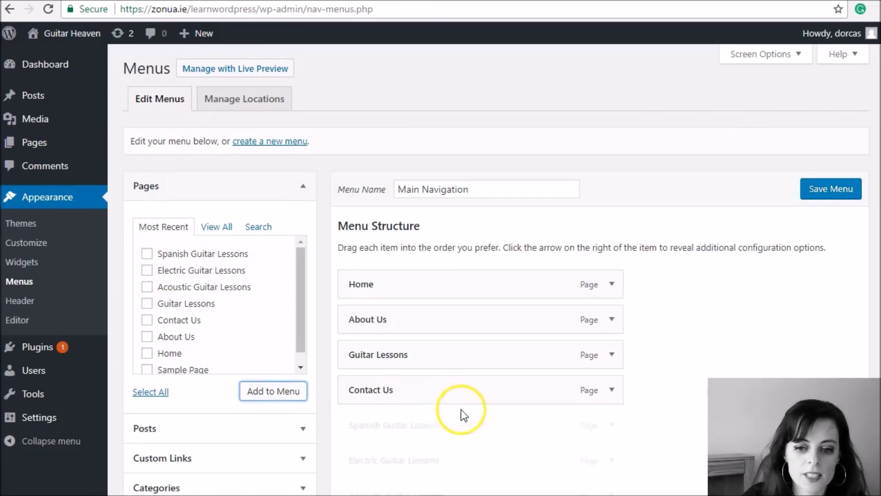
Save the Main Navigation menu with the added lesson pages and reload the live homepage to check it.
{"action": "scroll", "coordinate": [471, 454], "scroll_direction": "down", "scroll_amount": 1}
{"action": "scroll", "coordinate": [471, 457], "scroll_direction": "down", "scroll_amount": 1}
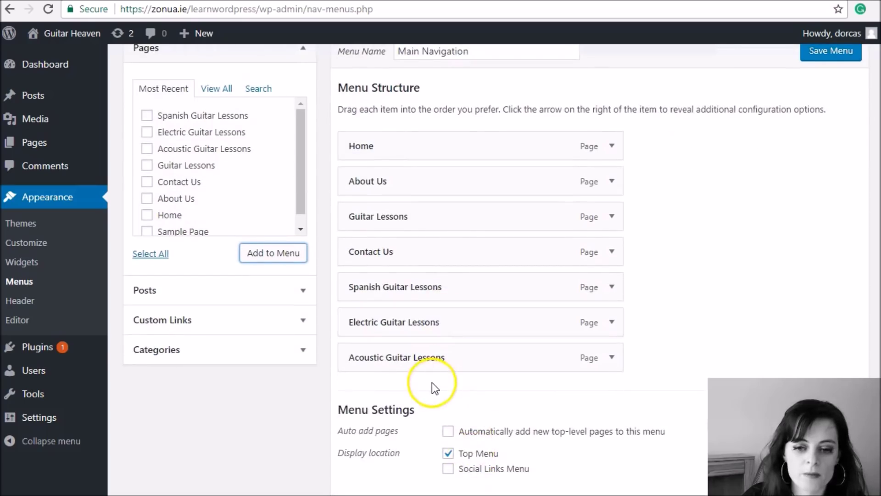
{"action": "left_click", "coordinate": [830, 51]}
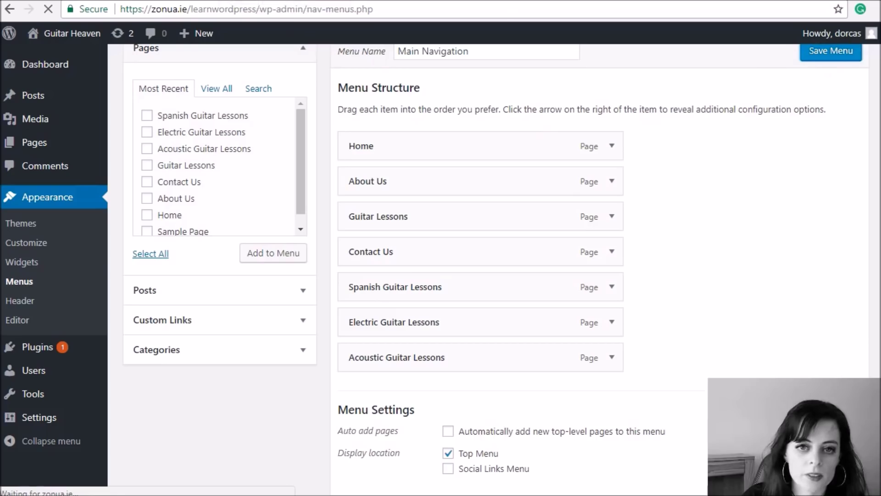
{"action": "left_click", "coordinate": [381, 0]}
{"action": "left_click", "coordinate": [46, 10]}
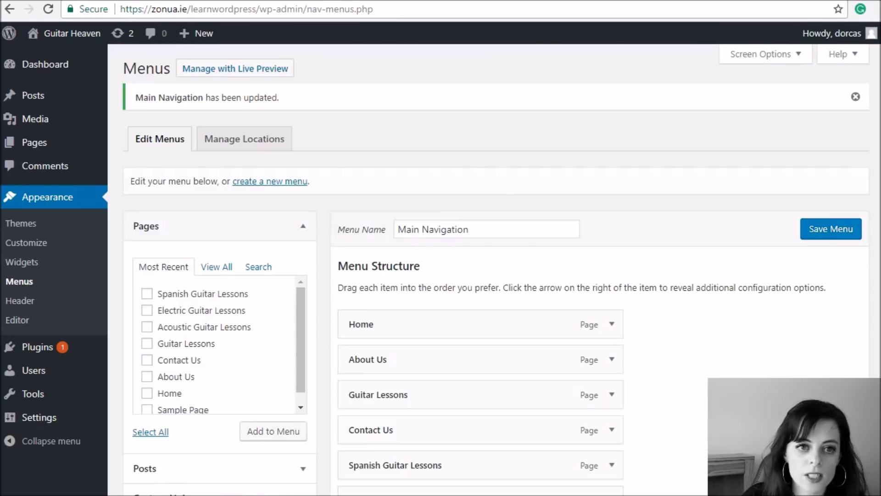
Nest Spanish, Electric and Acoustic Guitar Lessons, in that order, as sub items under Guitar Lessons in the menu structure.
{"action": "scroll", "coordinate": [582, 277], "scroll_direction": "down", "scroll_amount": 5}
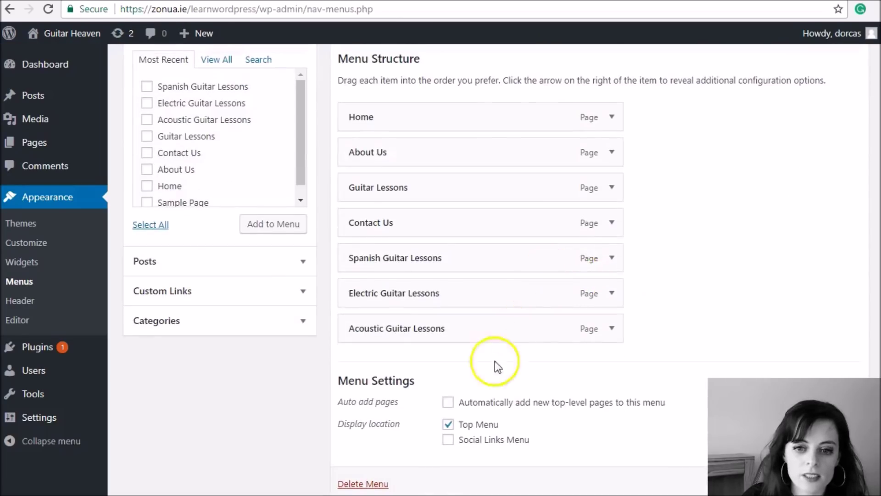
{"action": "left_click_drag", "start_coordinate": [402, 260], "coordinate": [437, 226]}
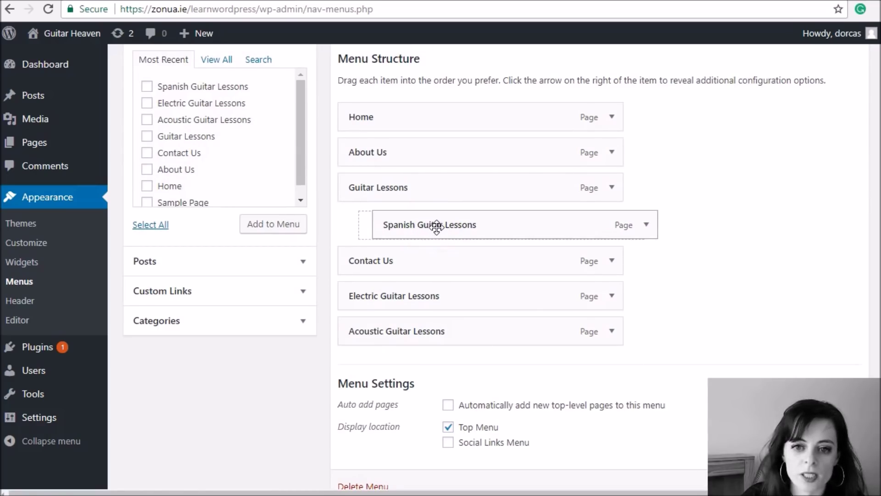
{"action": "left_click_drag", "start_coordinate": [436, 226], "coordinate": [435, 226]}
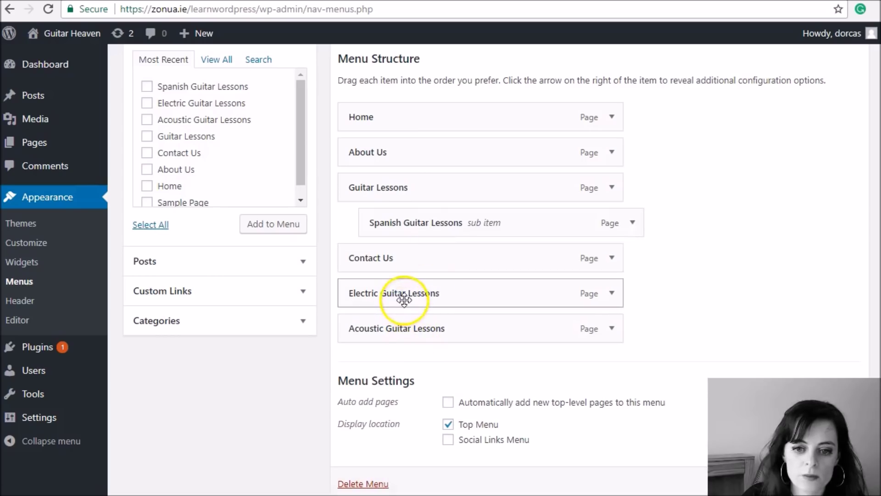
{"action": "left_click_drag", "start_coordinate": [390, 290], "coordinate": [413, 258]}
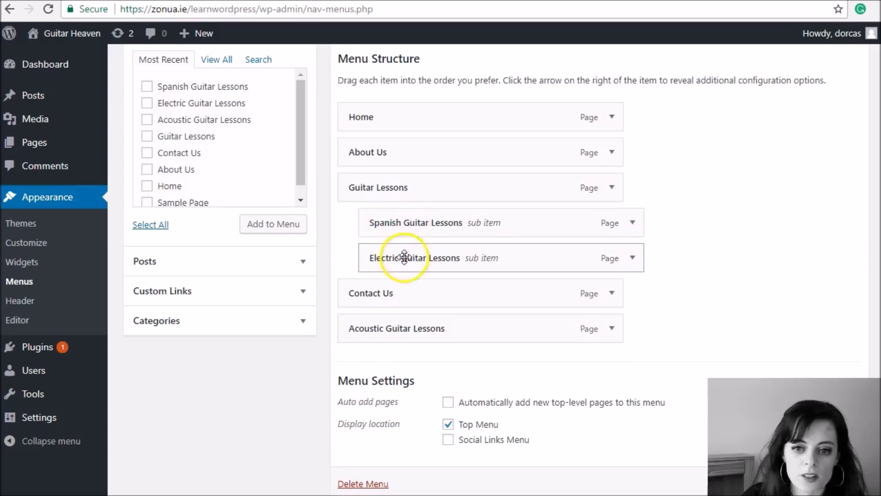
{"action": "left_click_drag", "start_coordinate": [400, 329], "coordinate": [423, 298]}
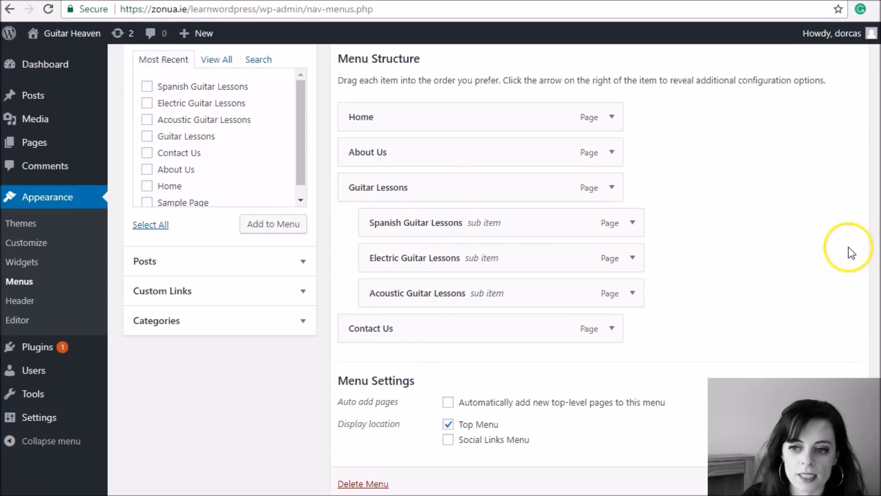
Save the Main Navigation menu, reload the live homepage and reveal the submenu under Guitar Lessons.
{"action": "scroll", "coordinate": [836, 250], "scroll_direction": "down", "scroll_amount": 2}
{"action": "scroll", "coordinate": [787, 327], "scroll_direction": "up", "scroll_amount": 5}
{"action": "left_click", "coordinate": [802, 234]}
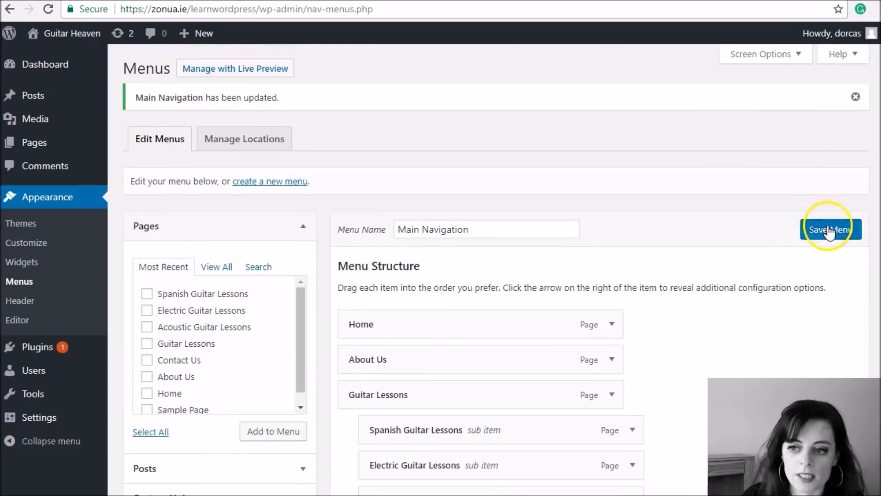
{"action": "left_click", "coordinate": [404, 1]}
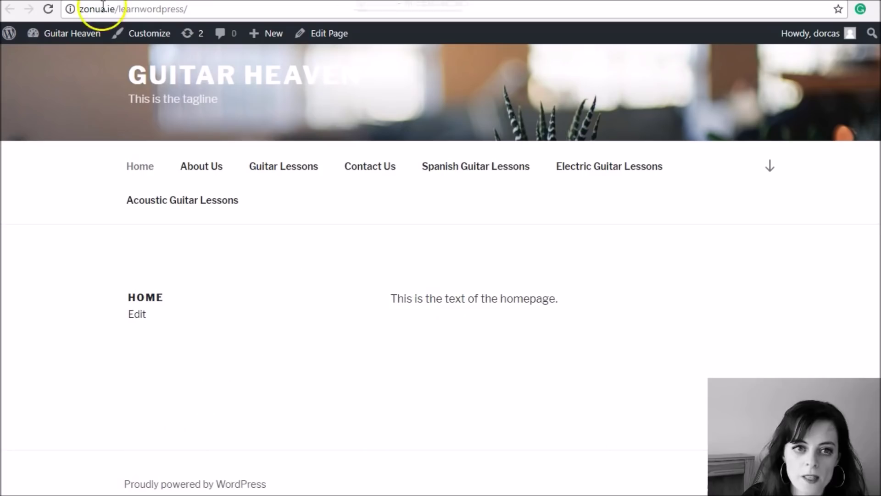
{"action": "left_click", "coordinate": [48, 9]}
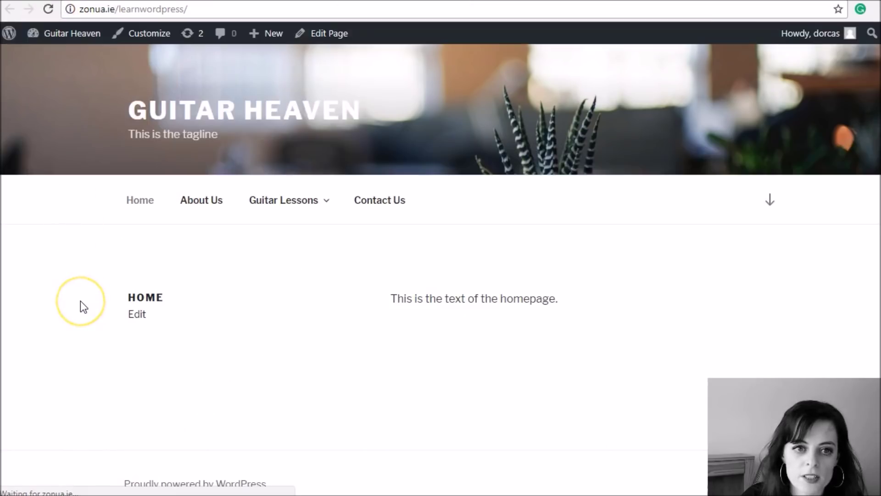
{"action": "left_click", "coordinate": [91, 314]}
{"action": "left_click", "coordinate": [282, 301]}
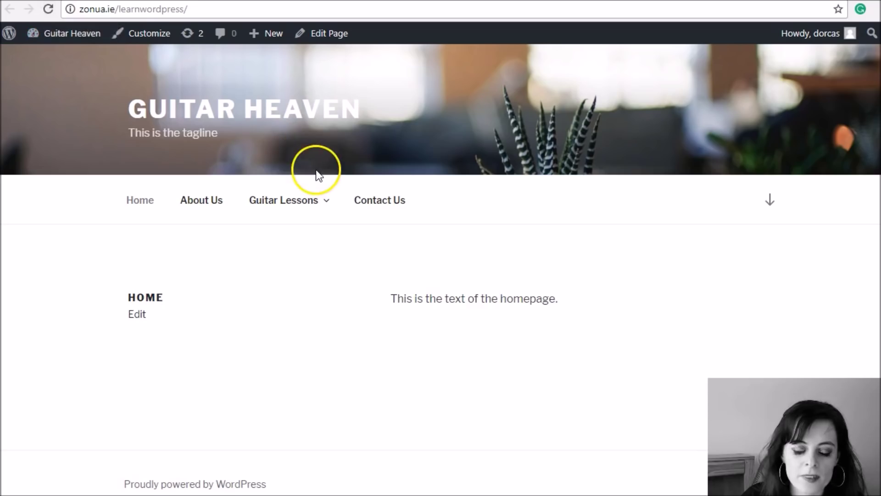
{"action": "mouse_move", "coordinate": [325, 191]}
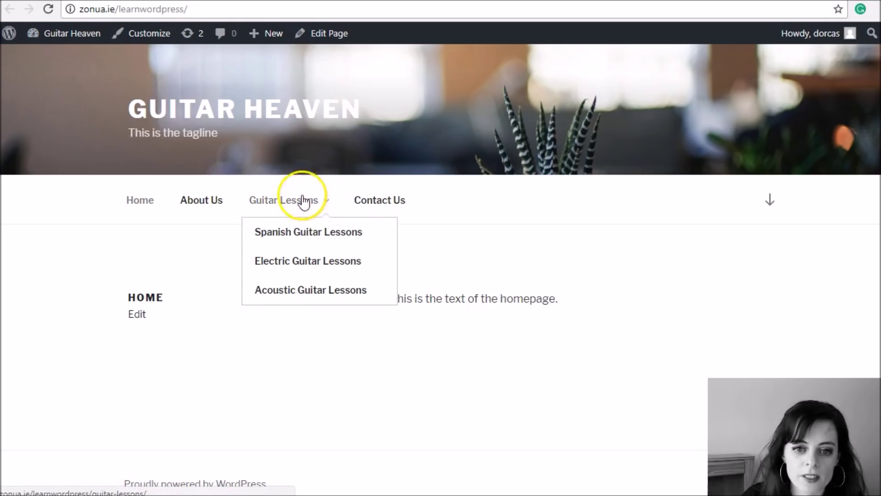
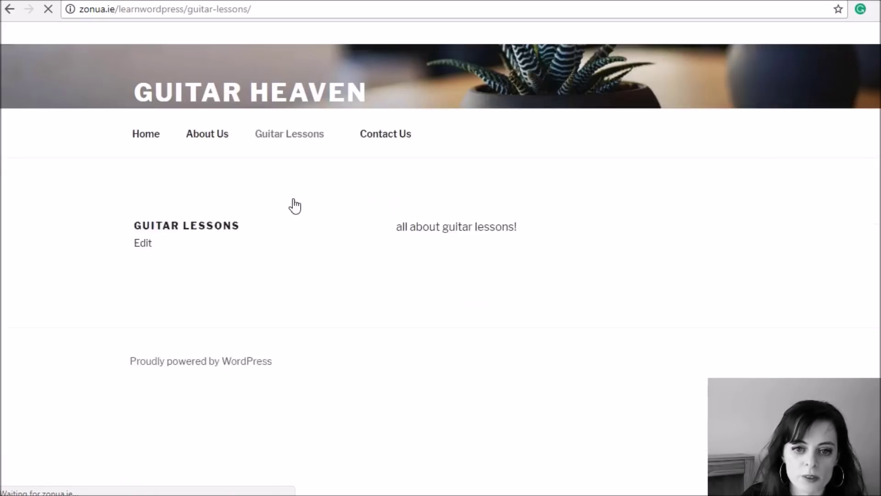
Examine the live Guitar Lessons page, comparing its heading and URL slug with its menu label and submenu.
{"action": "left_click_drag", "start_coordinate": [133, 275], "coordinate": [241, 272]}
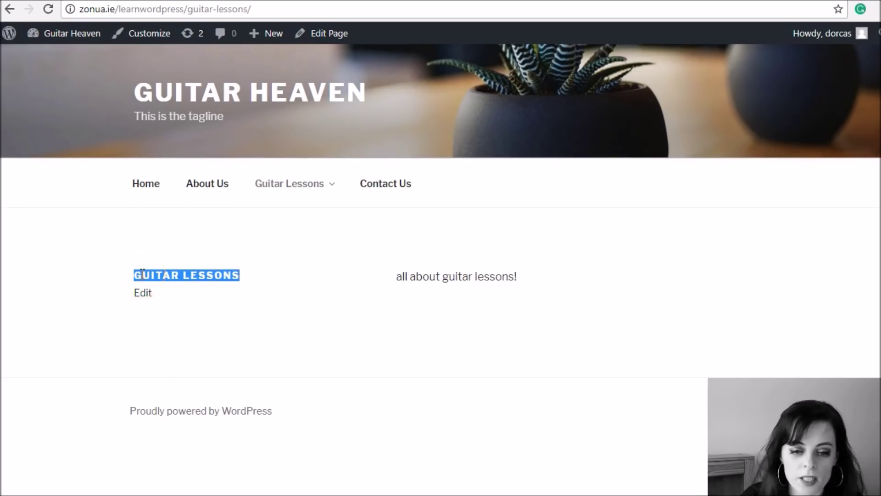
{"action": "left_click", "coordinate": [247, 285]}
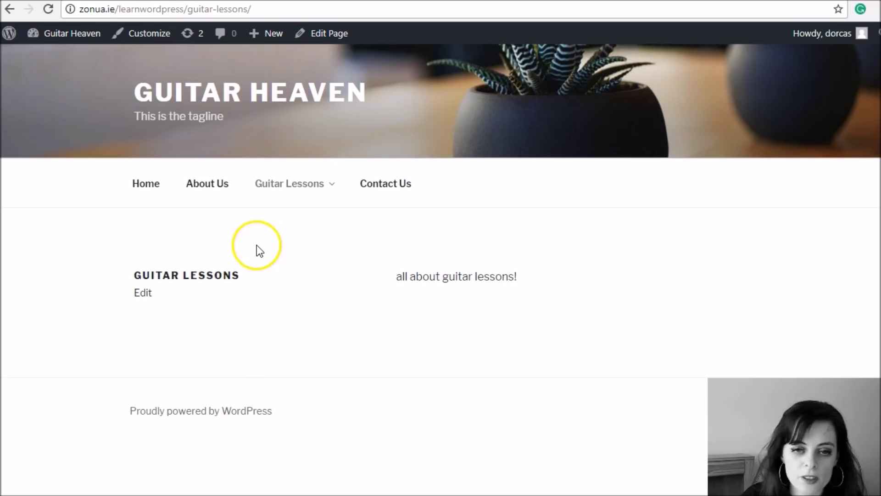
{"action": "left_click_drag", "start_coordinate": [188, 9], "coordinate": [253, 8]}
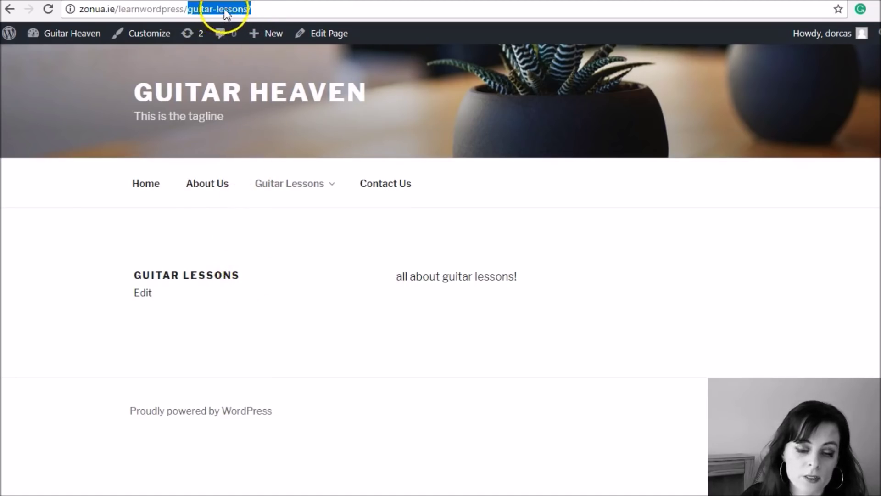
{"action": "left_click_drag", "start_coordinate": [132, 275], "coordinate": [235, 275]}
{"action": "left_click", "coordinate": [299, 249]}
{"action": "mouse_move", "coordinate": [276, 191]}
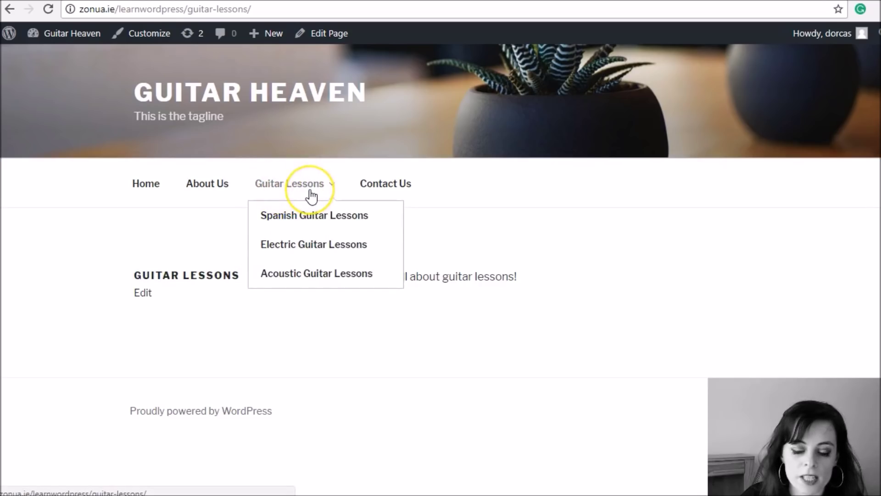
{"action": "left_click", "coordinate": [285, 187]}
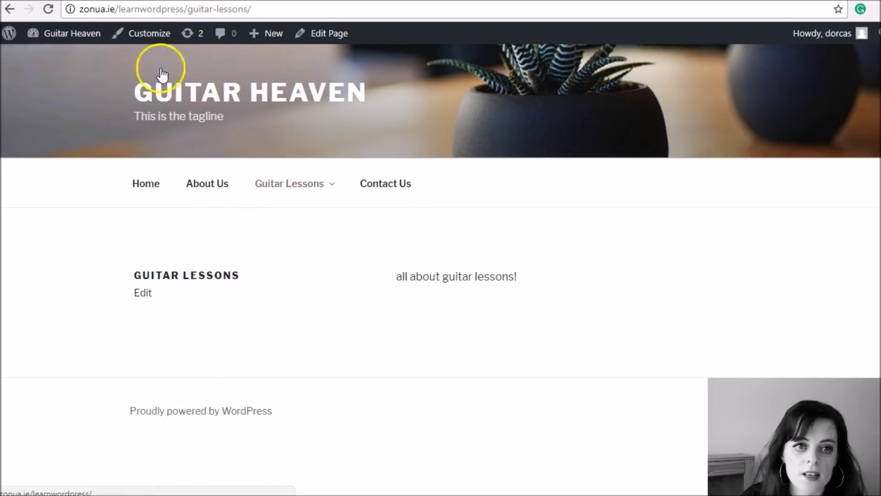
Return to the menu editor and set the Guitar Lessons menu item's navigation label to "Lessons".
{"action": "key", "text": "alt+Left"}
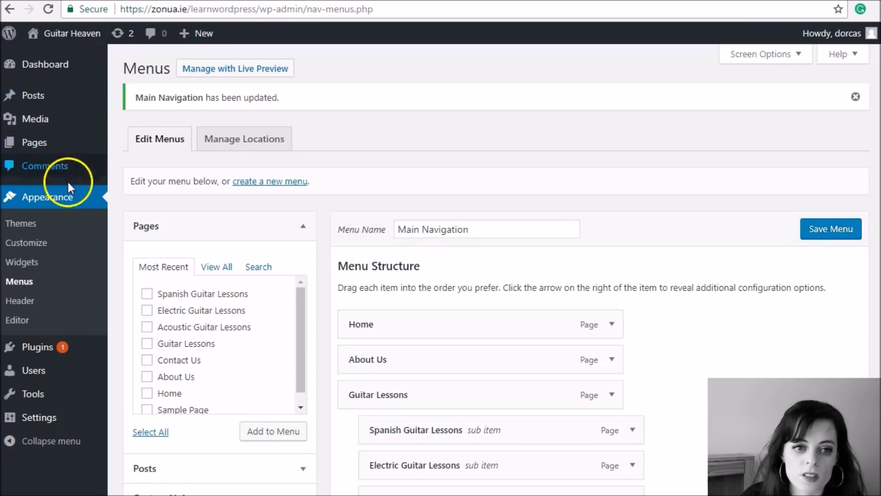
{"action": "scroll", "coordinate": [773, 189], "scroll_direction": "down", "scroll_amount": 3}
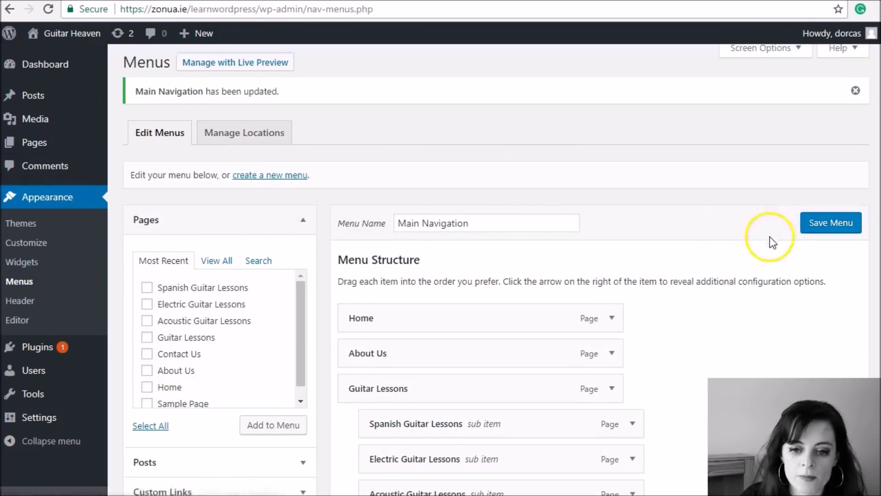
{"action": "scroll", "coordinate": [688, 243], "scroll_direction": "down", "scroll_amount": 2}
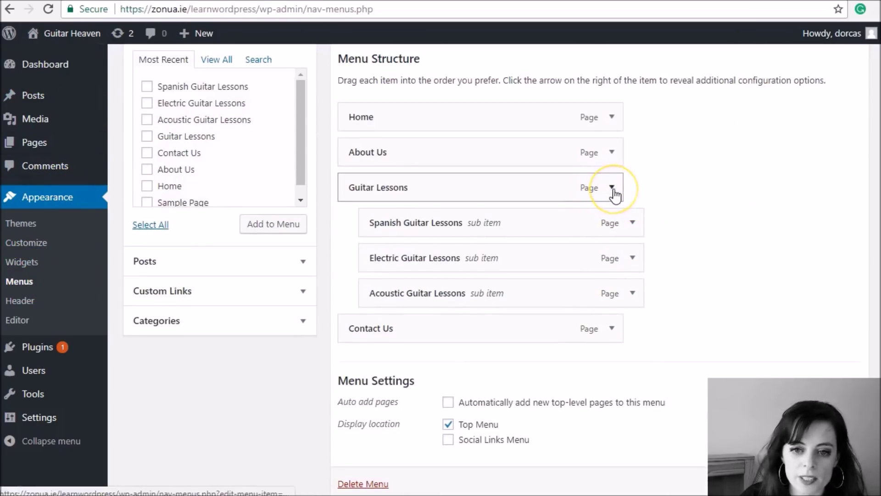
{"action": "left_click", "coordinate": [613, 188]}
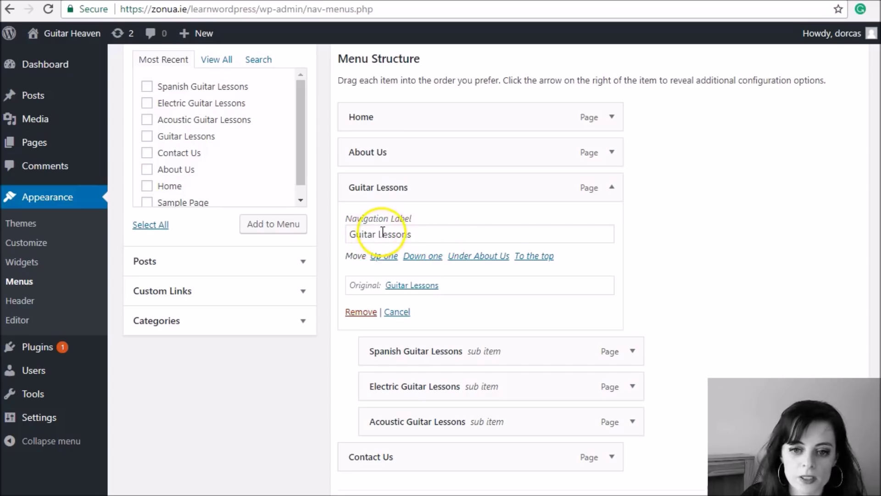
{"action": "double_click", "coordinate": [368, 234]}
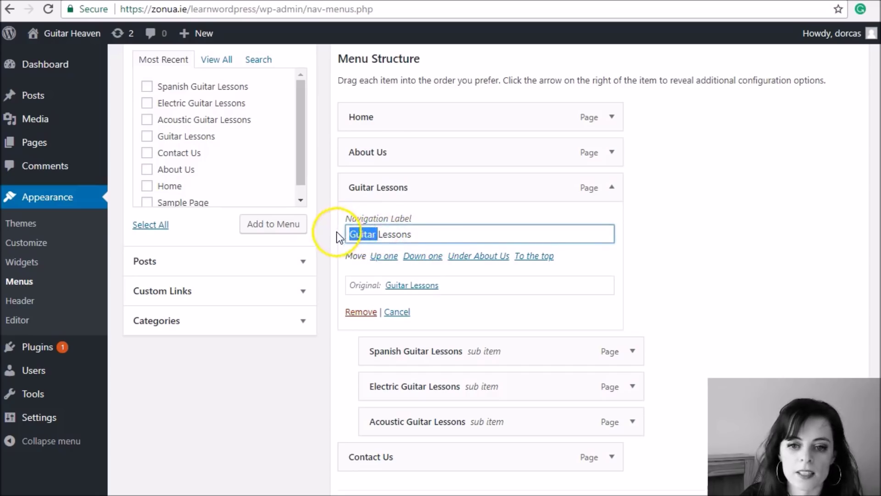
{"action": "key", "text": "BackSpace"}
{"action": "left_click", "coordinate": [638, 169]}
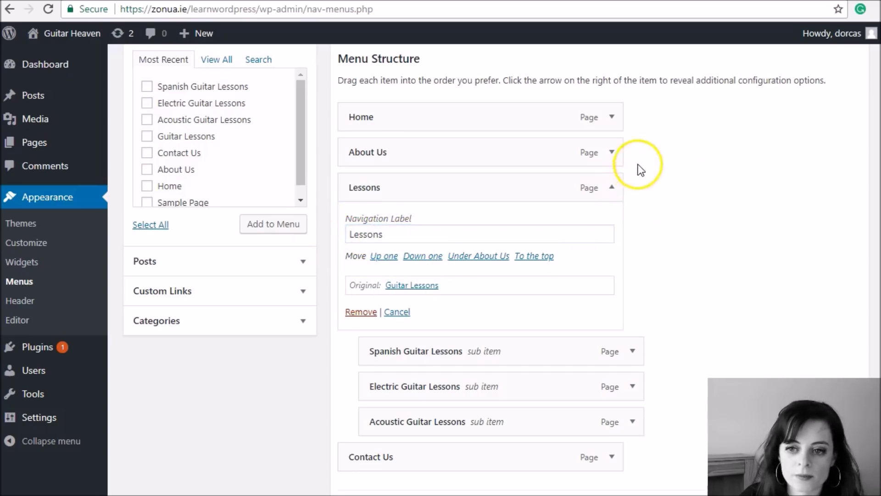
{"action": "left_click", "coordinate": [613, 188]}
Set the About Us menu item's navigation label to "About".
{"action": "left_click", "coordinate": [613, 152]}
{"action": "left_click", "coordinate": [416, 200]}
{"action": "key", "text": "BackSpace"}
{"action": "key", "text": "BackSpace"}
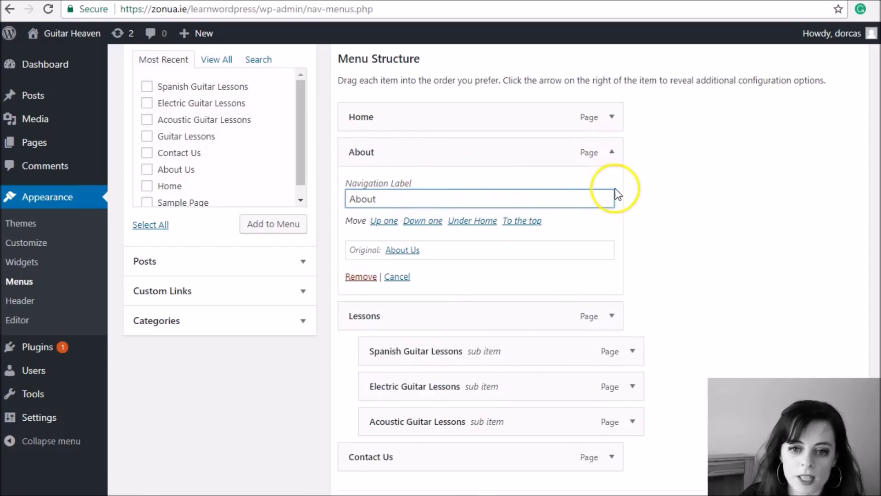
{"action": "scroll", "coordinate": [620, 161], "scroll_direction": "down", "scroll_amount": 1}
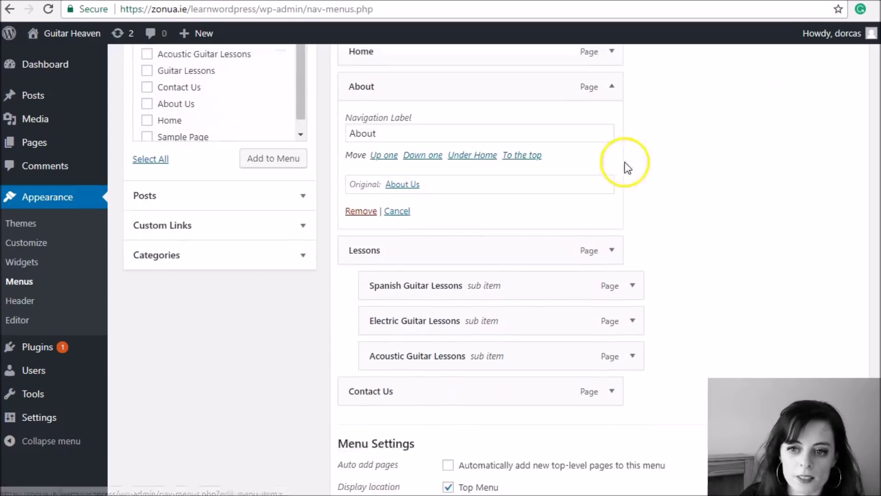
{"action": "left_click", "coordinate": [612, 92]}
Set the Contact Us menu item's navigation label to "Contact" and save the Main Navigation menu.
{"action": "left_click", "coordinate": [612, 271]}
{"action": "left_click", "coordinate": [427, 304]}
{"action": "key", "text": "BackSpace"}
{"action": "key", "text": "BackSpace"}
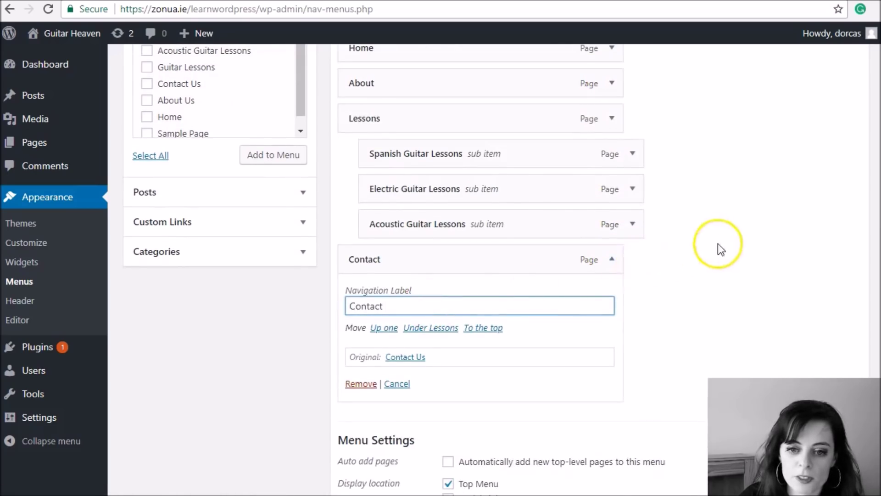
{"action": "scroll", "coordinate": [718, 244], "scroll_direction": "up", "scroll_amount": 5}
{"action": "left_click", "coordinate": [813, 160]}
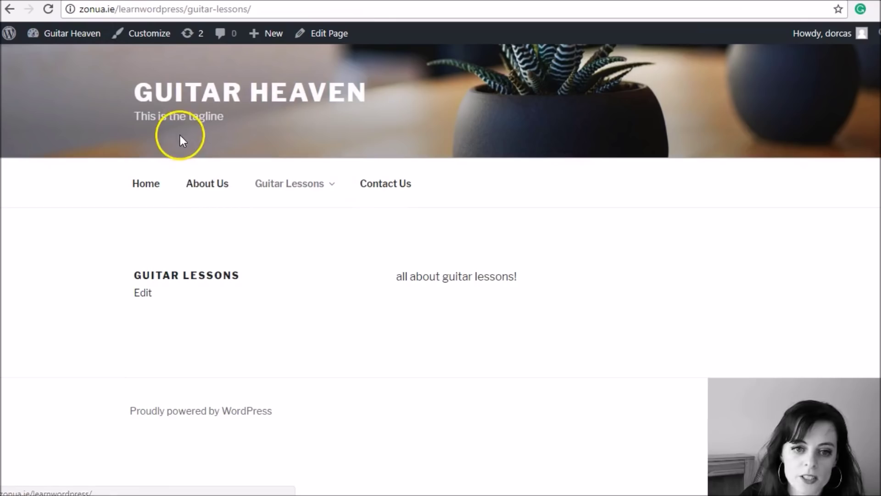
Reload the live site and open the Contact and Lessons pages to compare menu labels with page titles.
{"action": "left_click", "coordinate": [48, 9]}
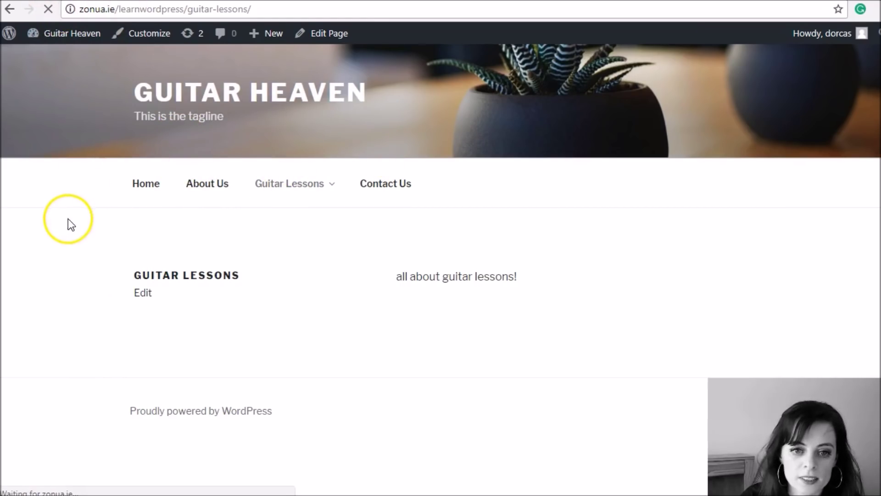
{"action": "left_click", "coordinate": [333, 184]}
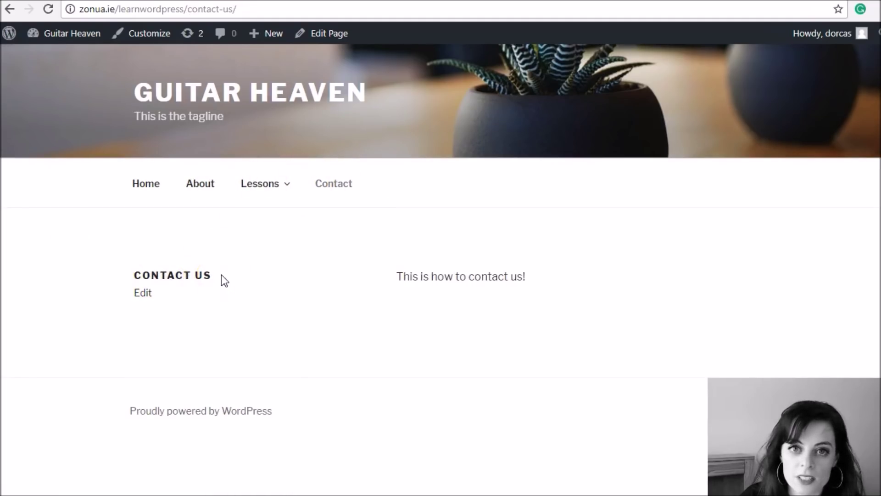
{"action": "left_click", "coordinate": [273, 186]}
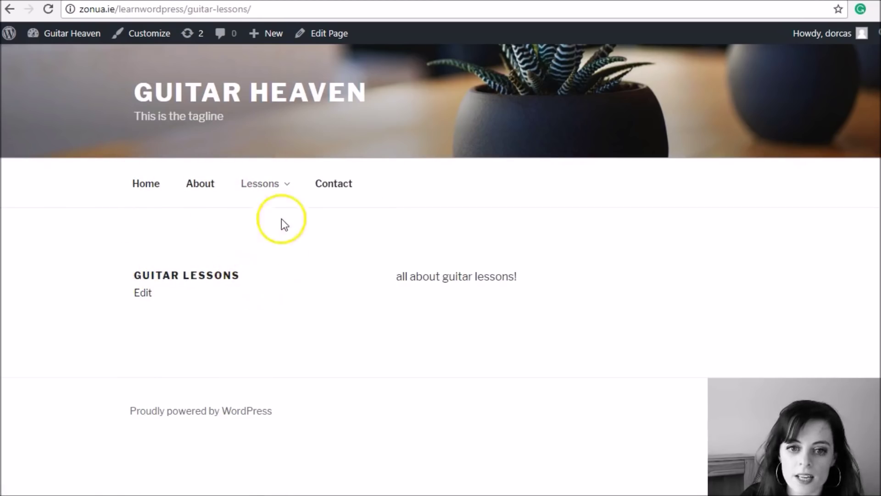
{"action": "mouse_move", "coordinate": [271, 186]}
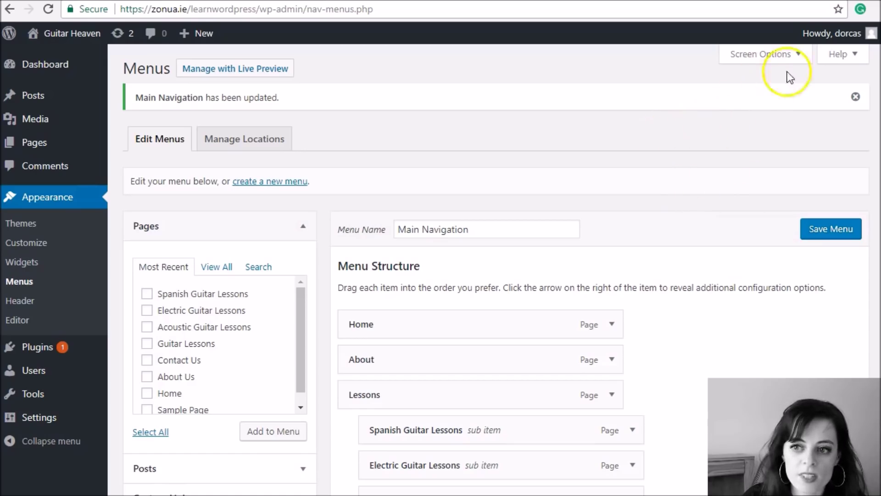
Expand the Home menu item and enable the Title Attribute advanced menu property in the screen options.
{"action": "left_click", "coordinate": [613, 326]}
{"action": "scroll", "coordinate": [615, 327], "scroll_direction": "down", "scroll_amount": 2}
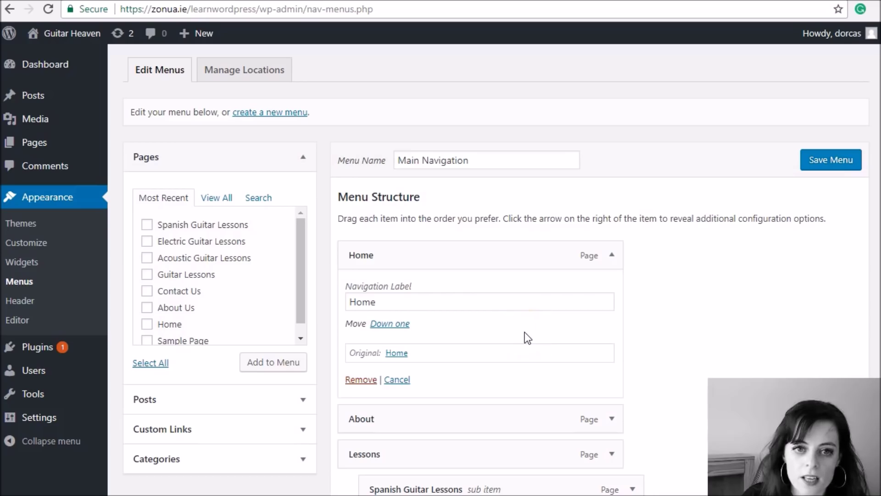
{"action": "scroll", "coordinate": [551, 275], "scroll_direction": "up", "scroll_amount": 2}
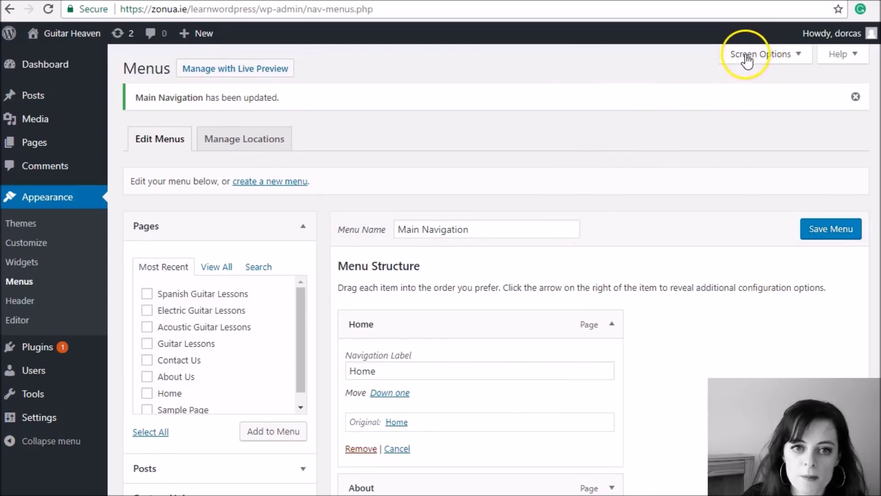
{"action": "left_click", "coordinate": [800, 56]}
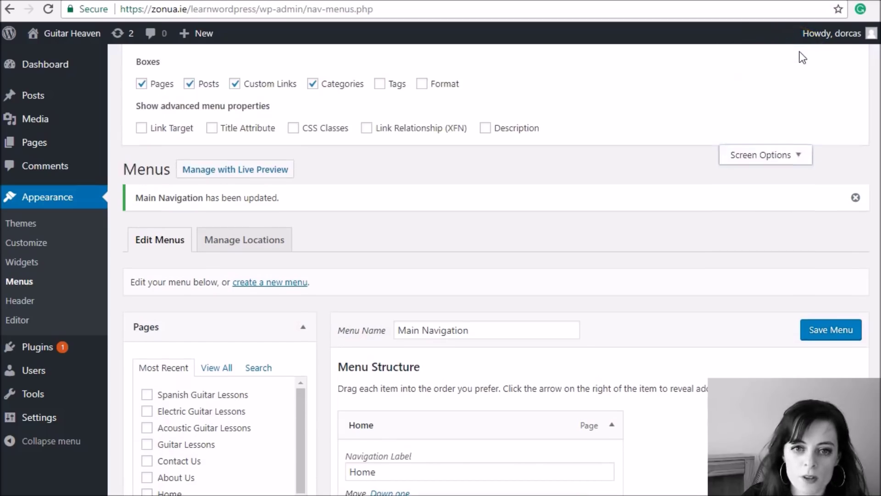
{"action": "left_click", "coordinate": [211, 129]}
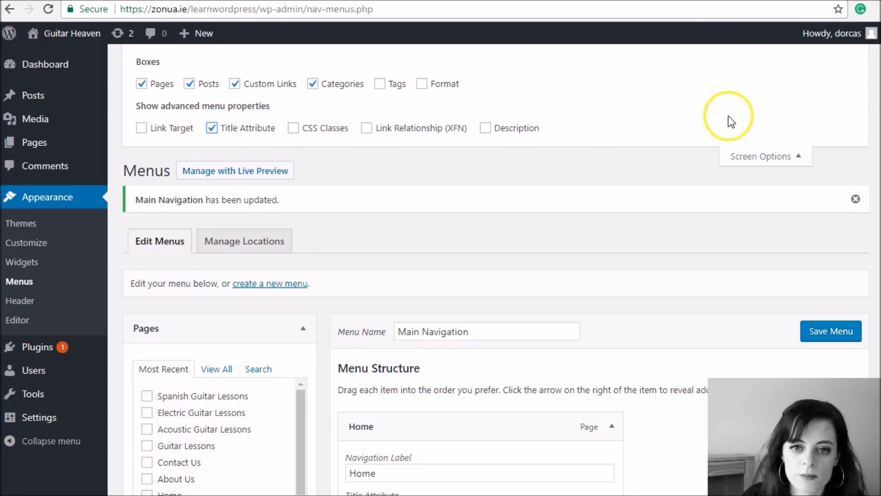
{"action": "left_click", "coordinate": [764, 161]}
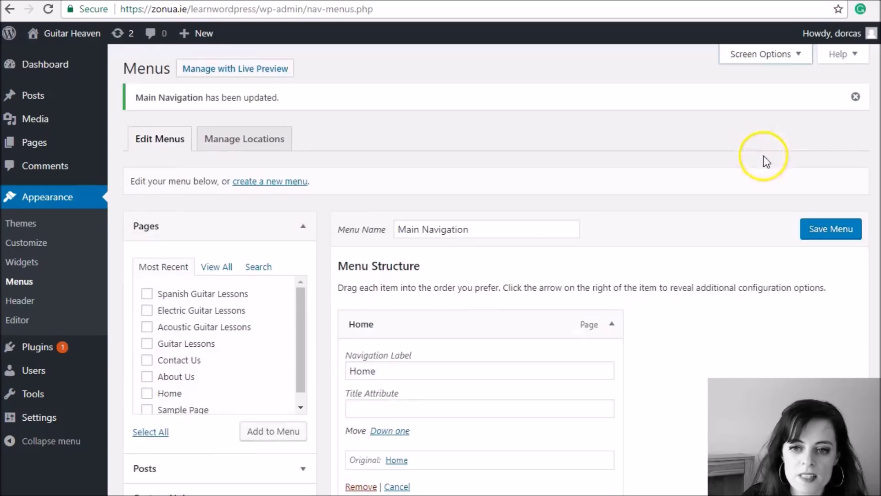
Check the Title Attribute field on the About item, and set the Home item's title attribute to "Homepage of Guitar Heaven".
{"action": "scroll", "coordinate": [693, 118], "scroll_direction": "down", "scroll_amount": 2}
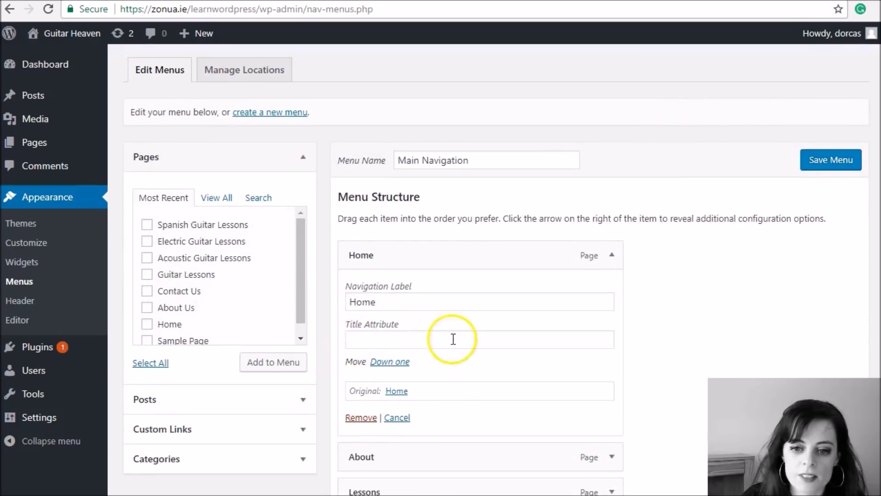
{"action": "scroll", "coordinate": [453, 338], "scroll_direction": "down", "scroll_amount": 3}
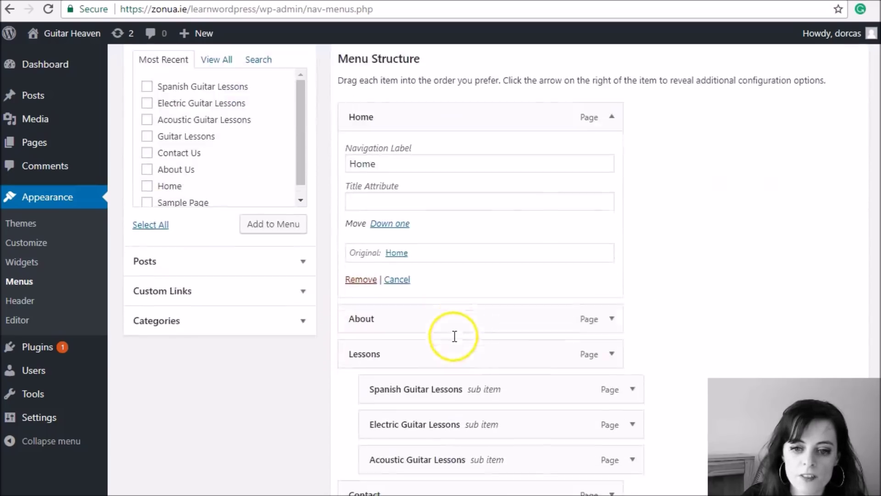
{"action": "left_click", "coordinate": [612, 120]}
{"action": "left_click", "coordinate": [612, 153]}
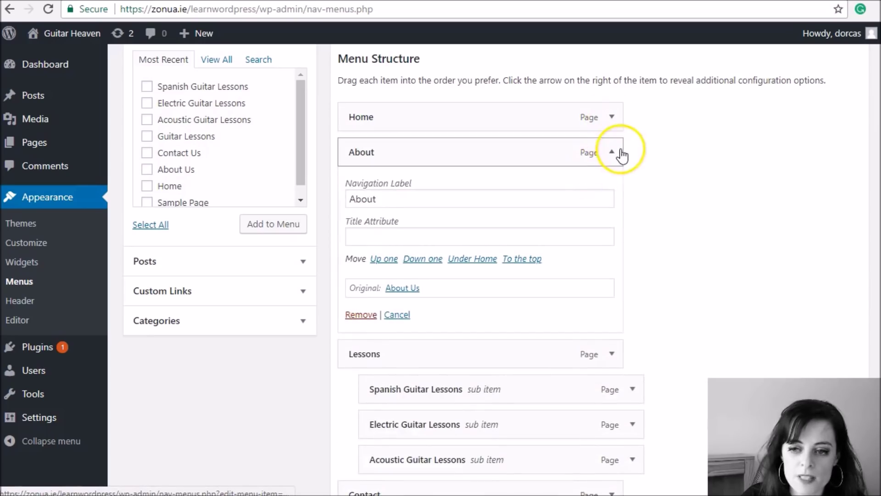
{"action": "left_click", "coordinate": [614, 153]}
{"action": "left_click", "coordinate": [612, 117]}
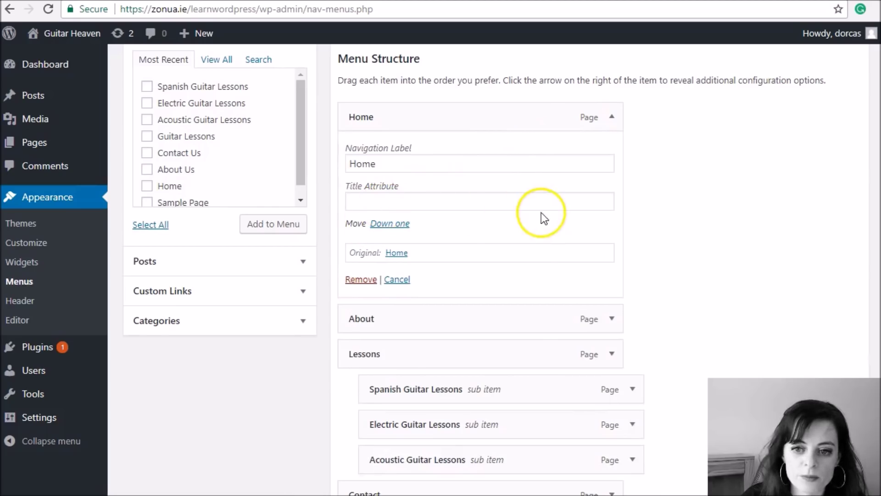
{"action": "left_click", "coordinate": [510, 203]}
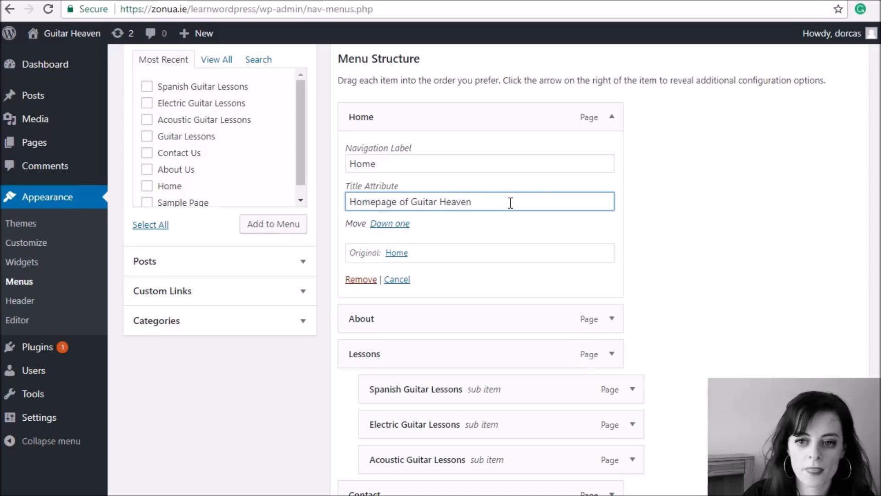
Set the Lessons menu item's title attribute to "View Our Huge Range of Guitar Lessons!" and save the Main Navigation menu.
{"action": "left_click", "coordinate": [611, 117]}
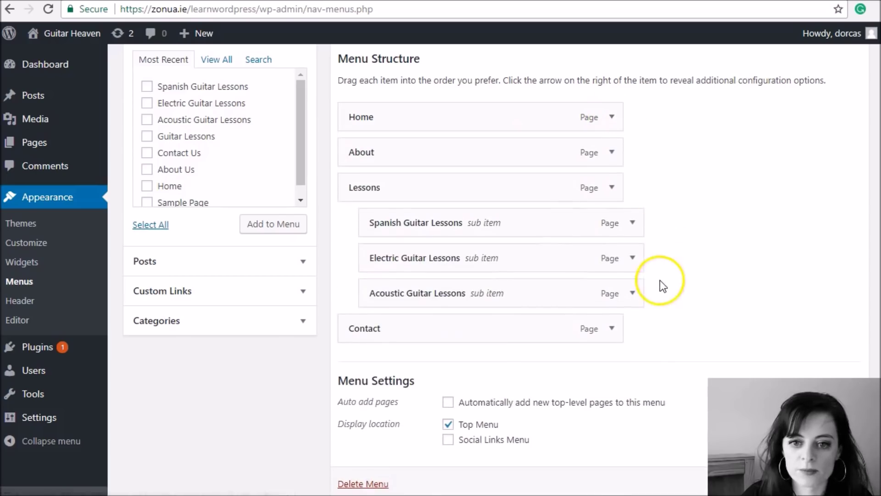
{"action": "left_click", "coordinate": [612, 187]}
{"action": "left_click", "coordinate": [408, 270]}
{"action": "type", "text": "View our Huge Range of Guitar L"}
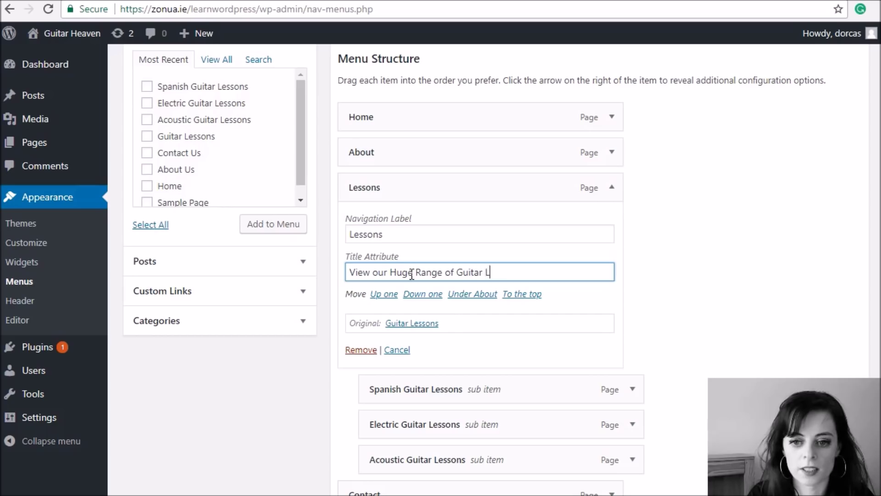
{"action": "type", "text": "!"}
{"action": "left_click", "coordinate": [403, 274]}
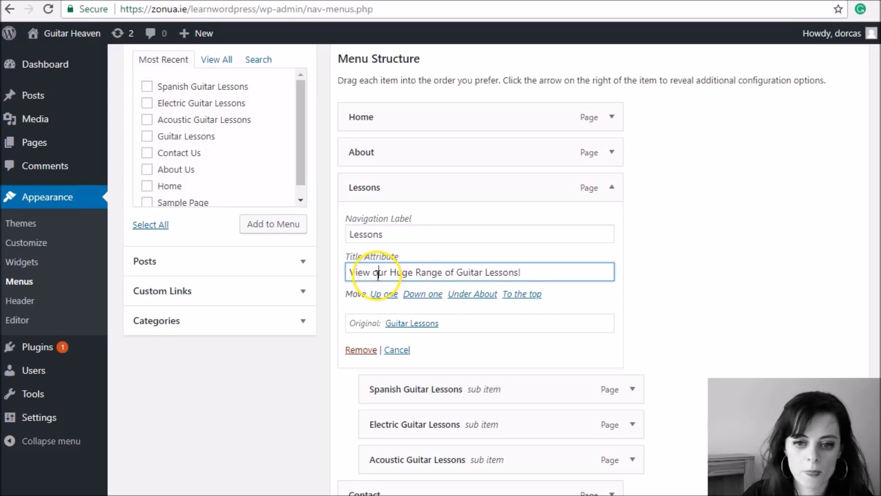
{"action": "key", "text": "BackSpace"}
{"action": "type", "text": "O"}
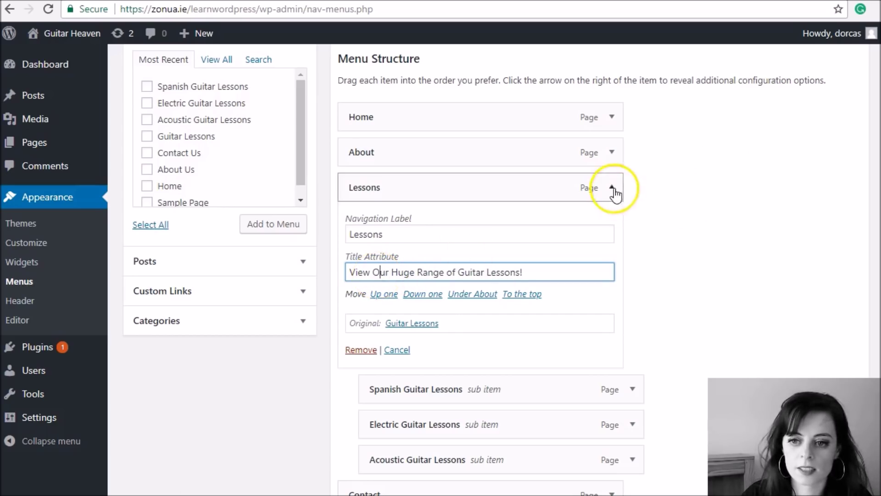
{"action": "scroll", "coordinate": [799, 176], "scroll_direction": "up", "scroll_amount": 2}
{"action": "left_click", "coordinate": [828, 91]}
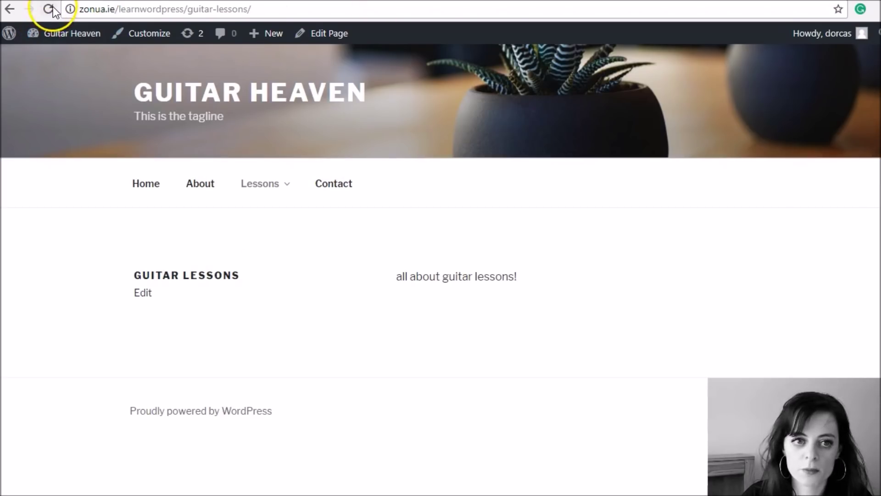
Reload the live Guitar Lessons page, check the Home and Lessons menu tooltips, and return to the Menus admin page.
{"action": "left_click", "coordinate": [50, 10]}
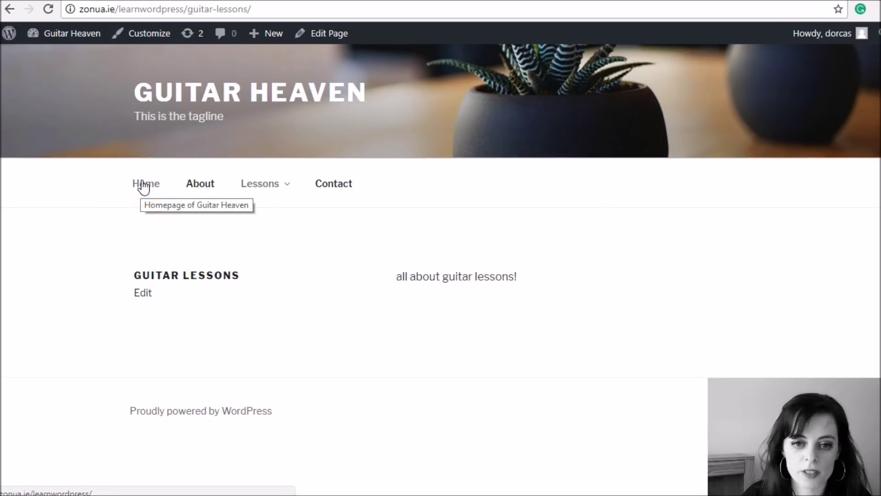
{"action": "mouse_move", "coordinate": [258, 183]}
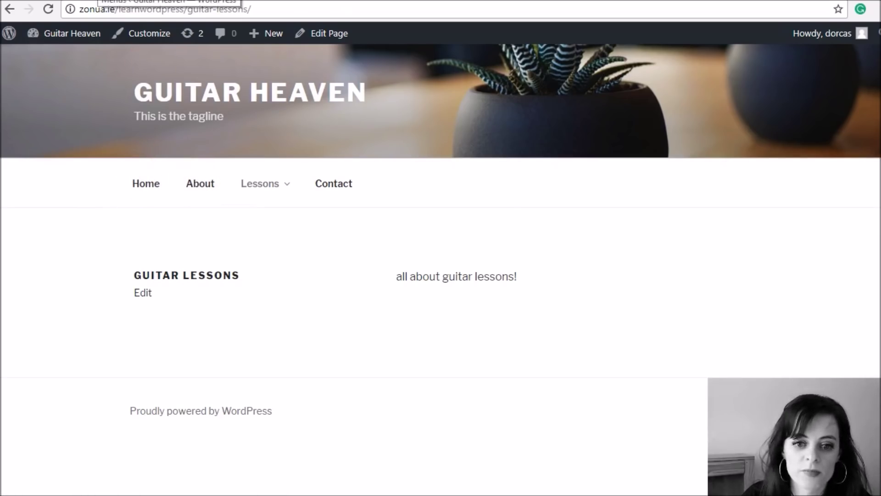
{"action": "left_click", "coordinate": [169, 1]}
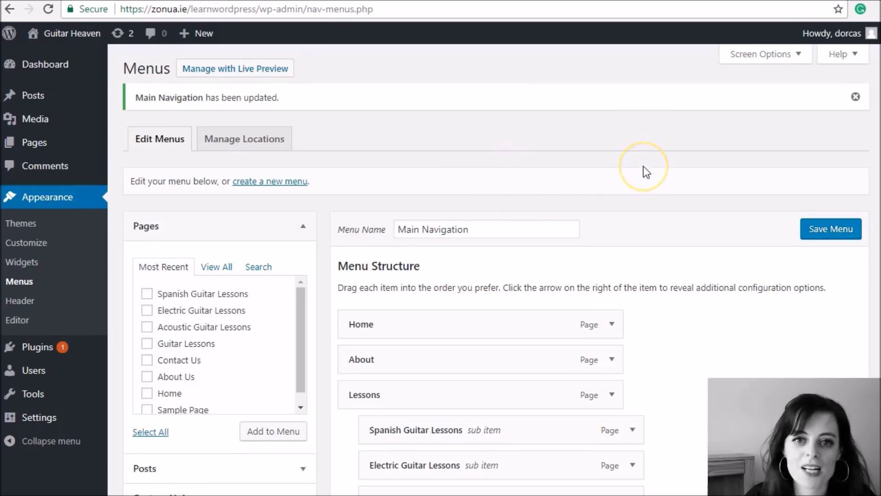